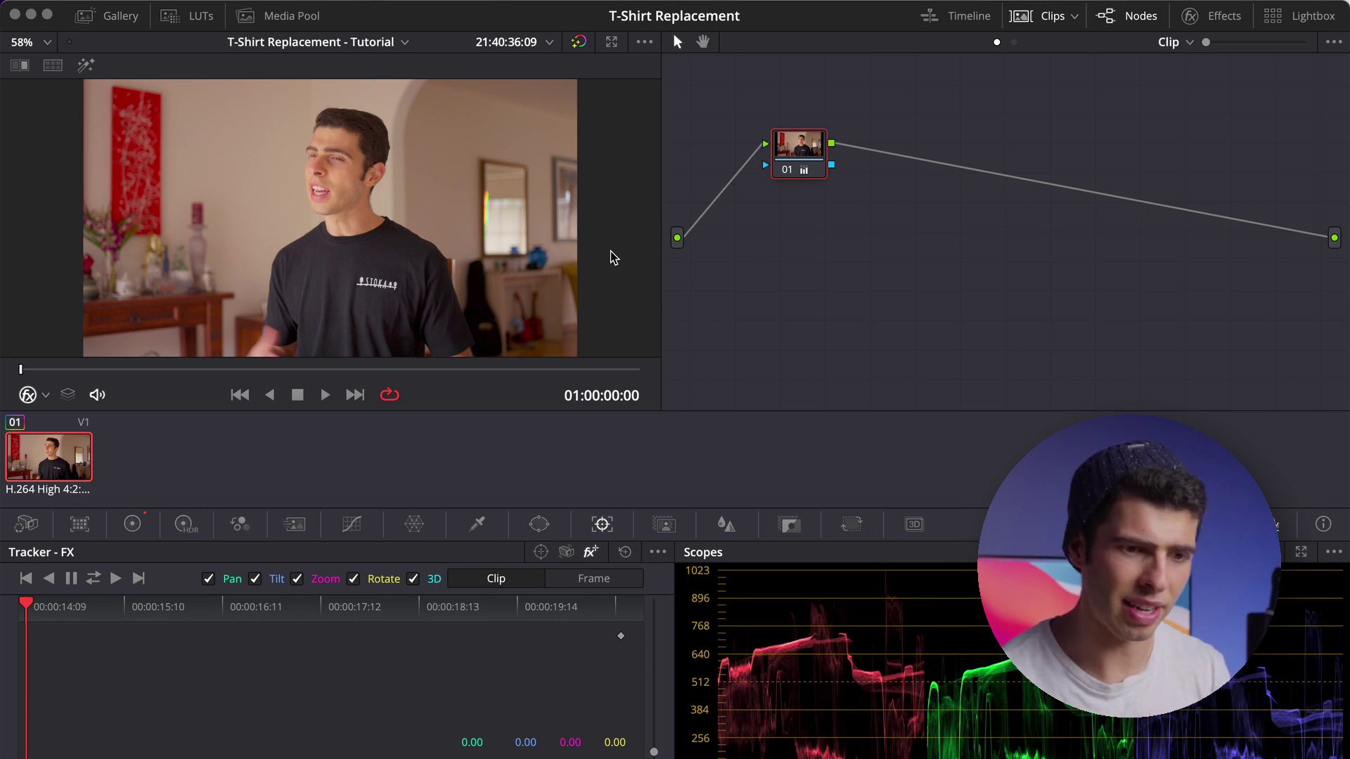
# Step: Search the effects library for "surfa" and insert the Surface Tracker as a node between node 01 and the output
pyautogui.press('space')
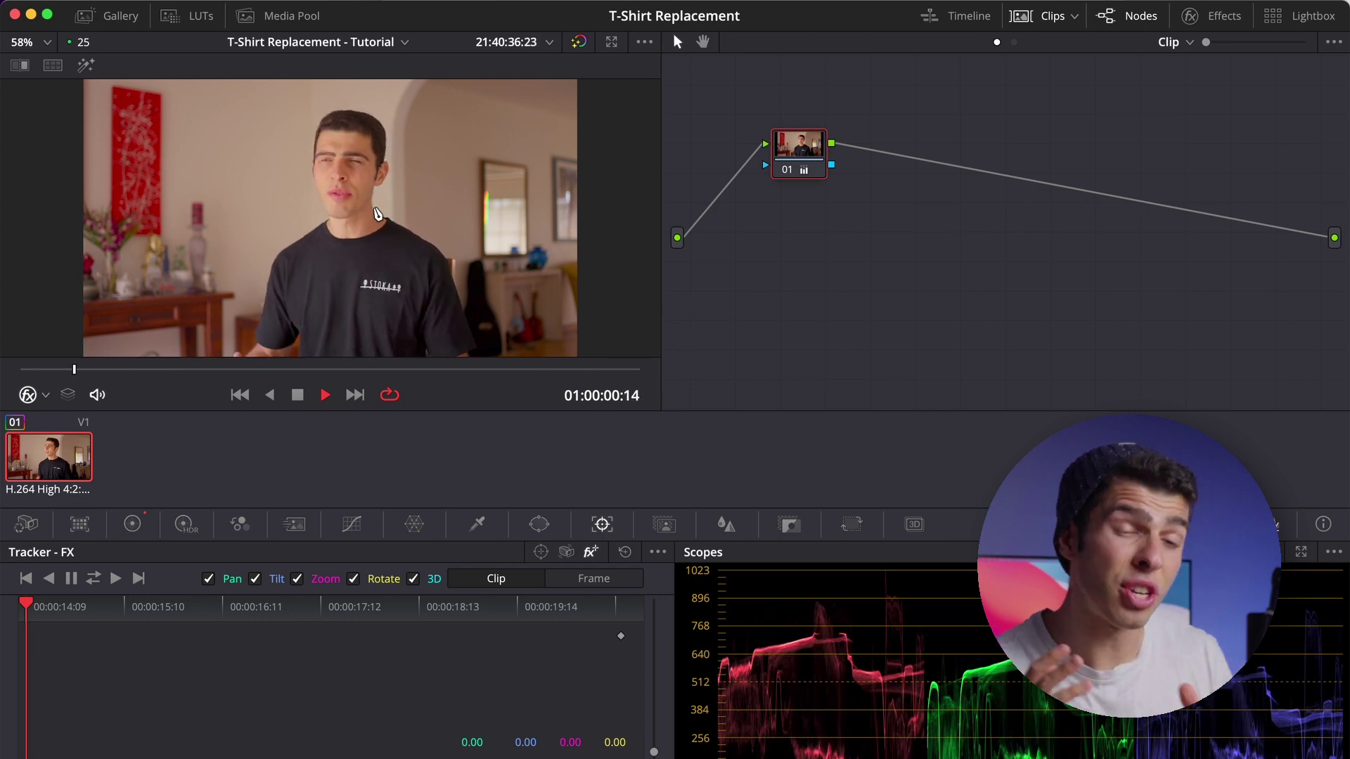
pyautogui.press('space')
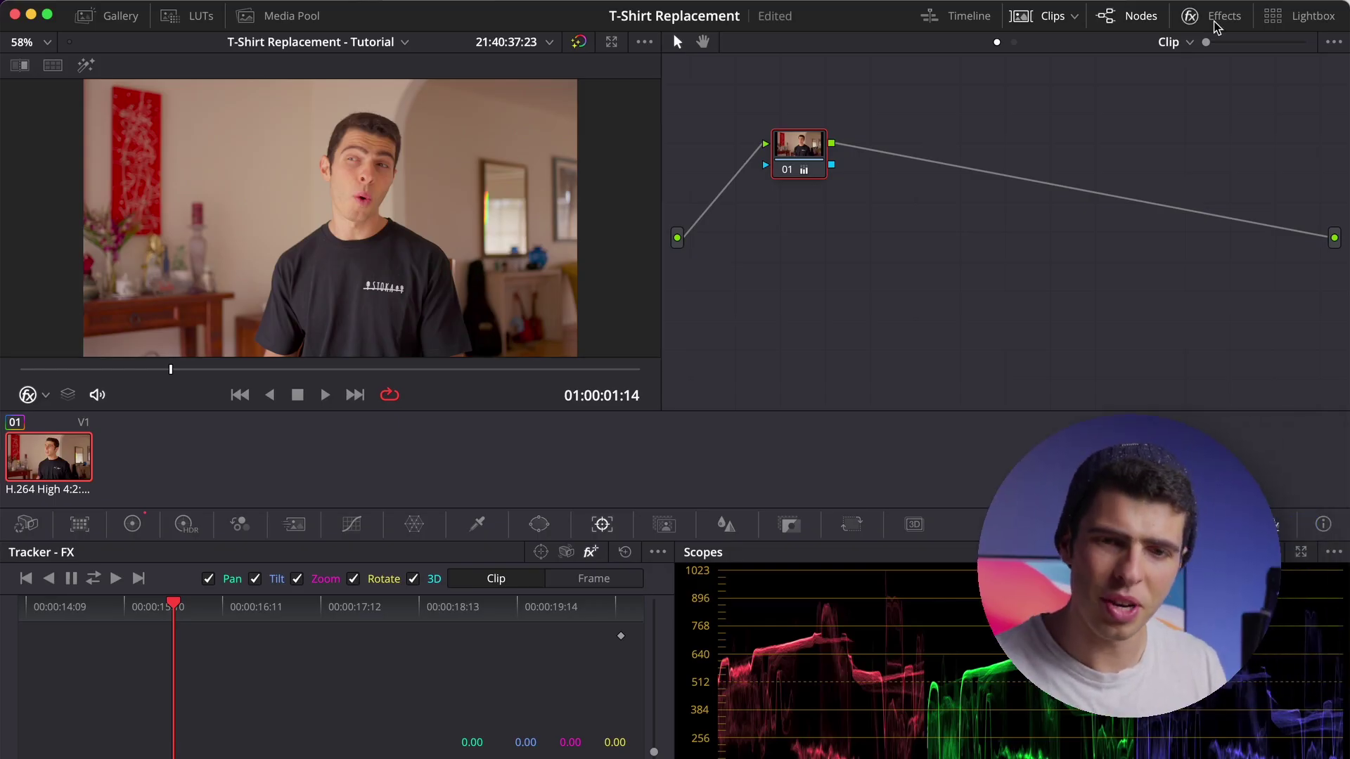
pyautogui.click(1193, 16)
pyautogui.click(1141, 73)
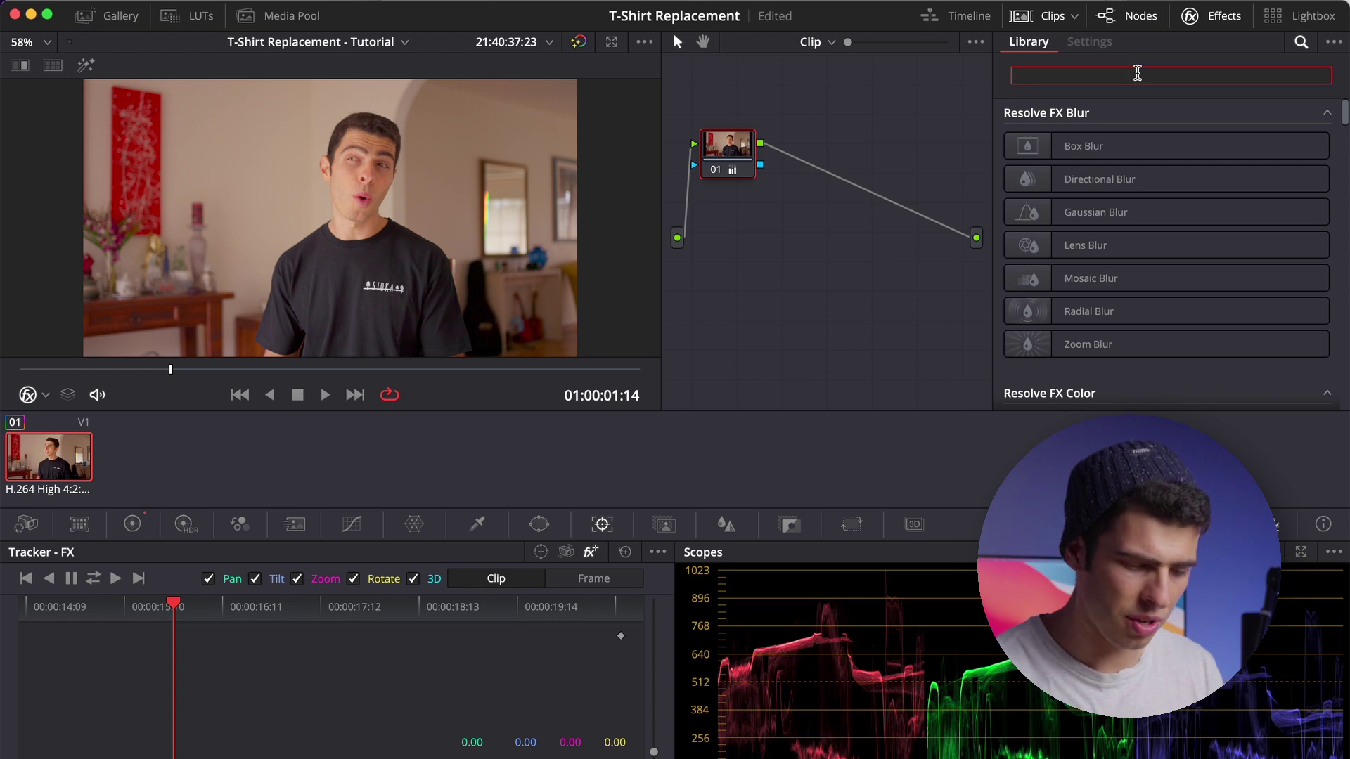
pyautogui.write('surfa')
pyautogui.moveTo(1093, 156); pyautogui.dragTo(779, 287)
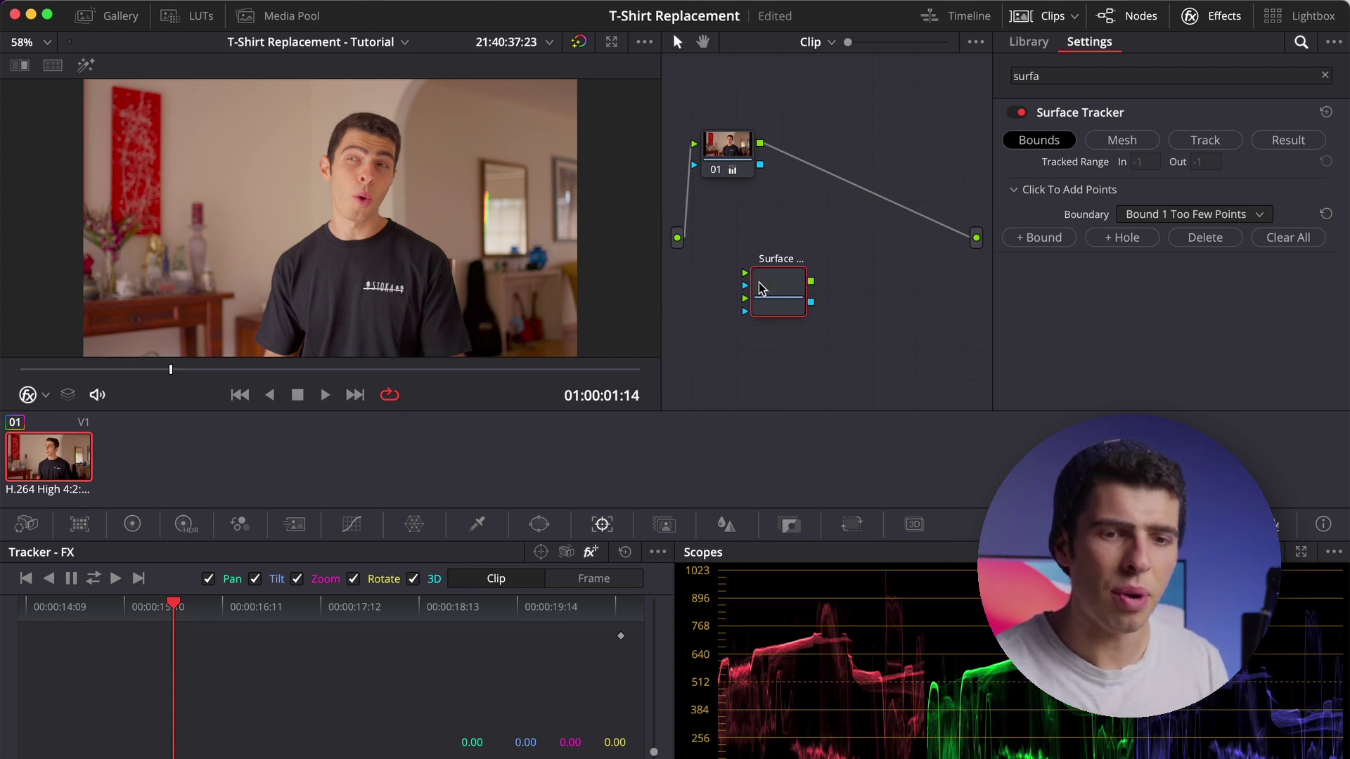
pyautogui.moveTo(766, 289); pyautogui.dragTo(844, 193)
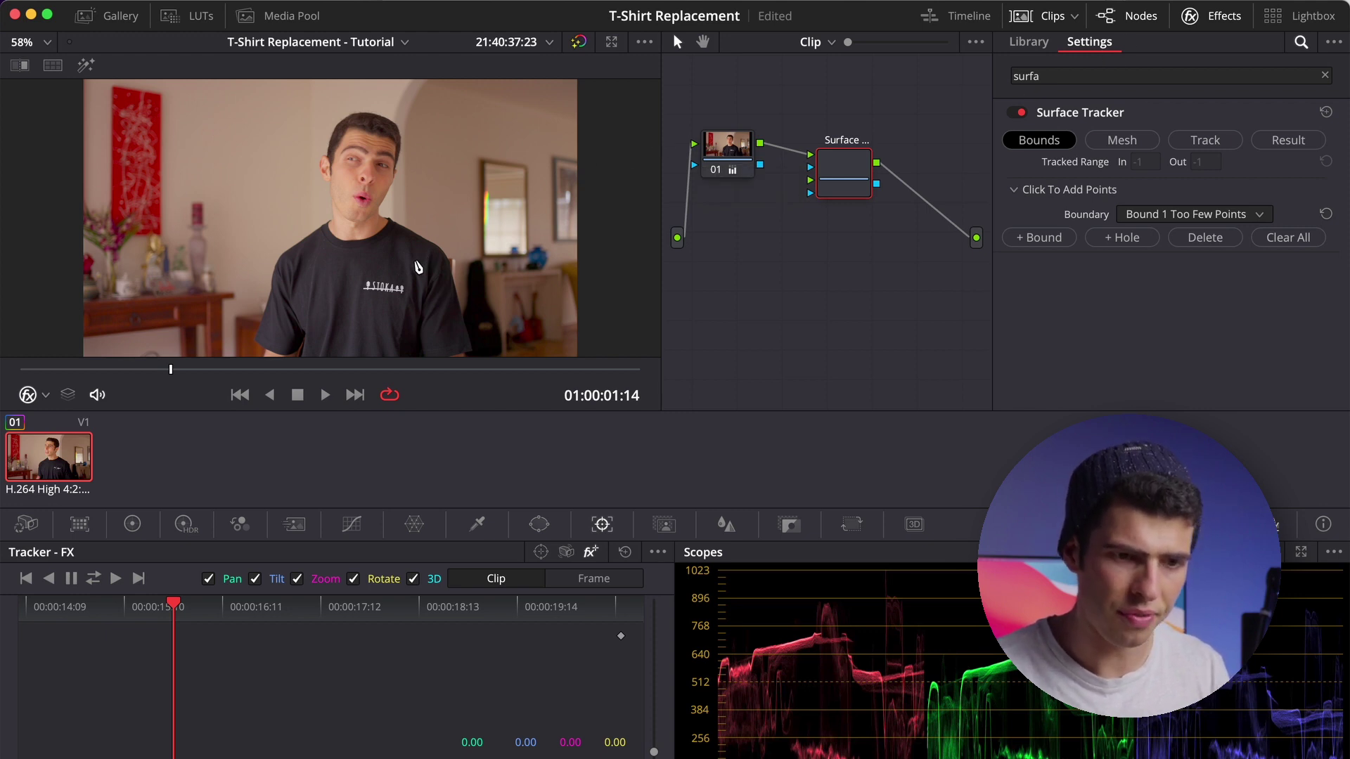
# Step: Draw a closed Surface Tracker boundary around the white STOKA logo on the T-shirt, using an enlarged viewer
pyautogui.hotkey('alt', 'f')
pyautogui.scroll(6, 633, 385)
pyautogui.moveTo(609, 452)
pyautogui.mouseDown()
pyautogui.moveTo(626, 458)
pyautogui.moveTo(250, 84)
pyautogui.mouseUp()
pyautogui.moveTo(552, 377); pyautogui.dragTo(437, 164)
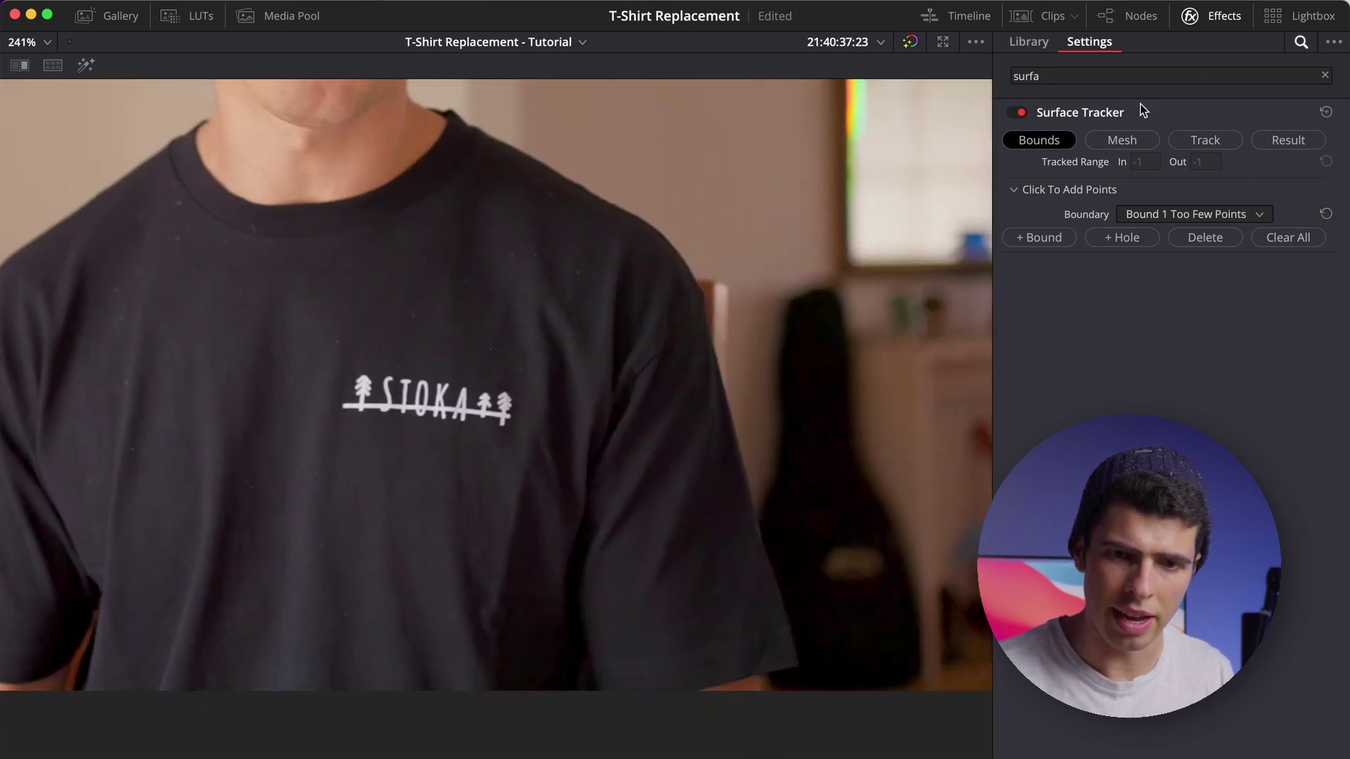
pyautogui.click(489, 363)
pyautogui.click(534, 386)
pyautogui.click(532, 430)
pyautogui.click(468, 448)
pyautogui.click(354, 439)
pyautogui.click(328, 369)
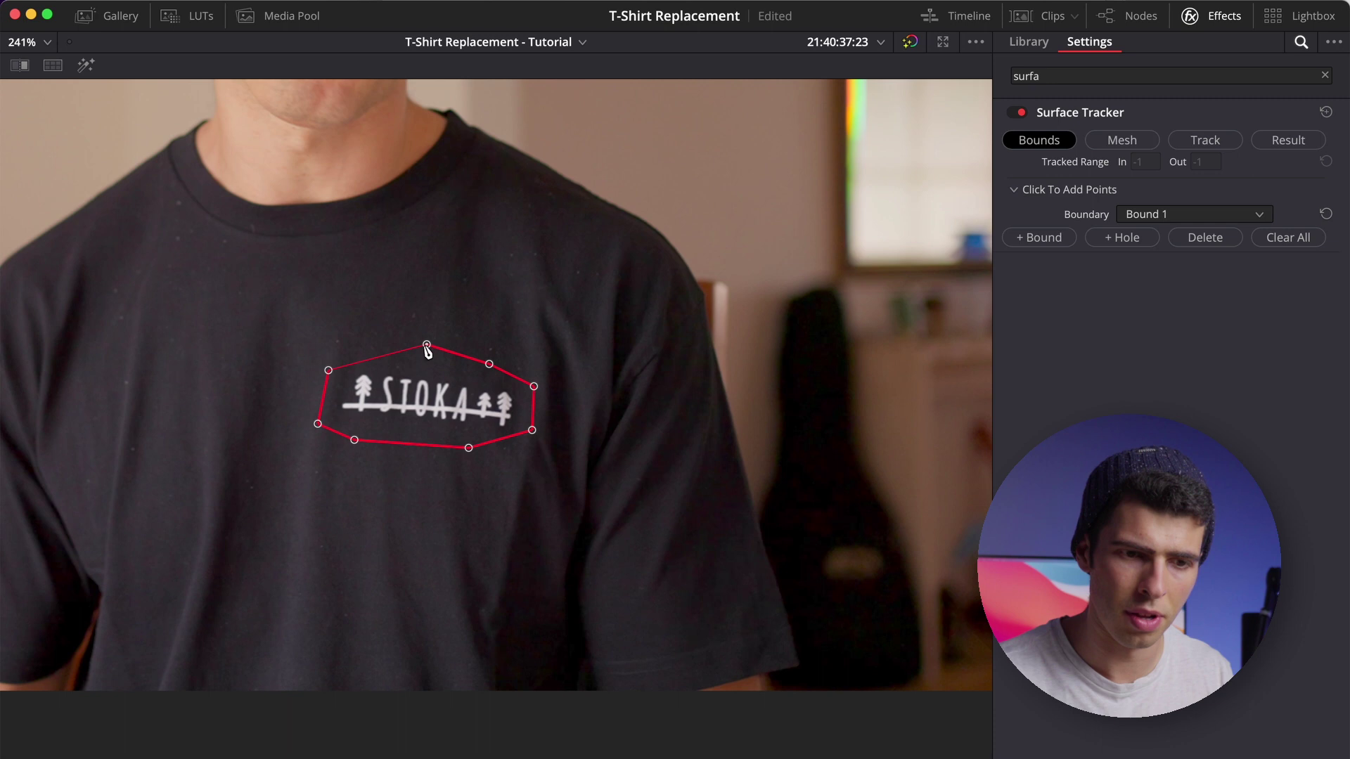
pyautogui.moveTo(426, 345); pyautogui.dragTo(429, 344)
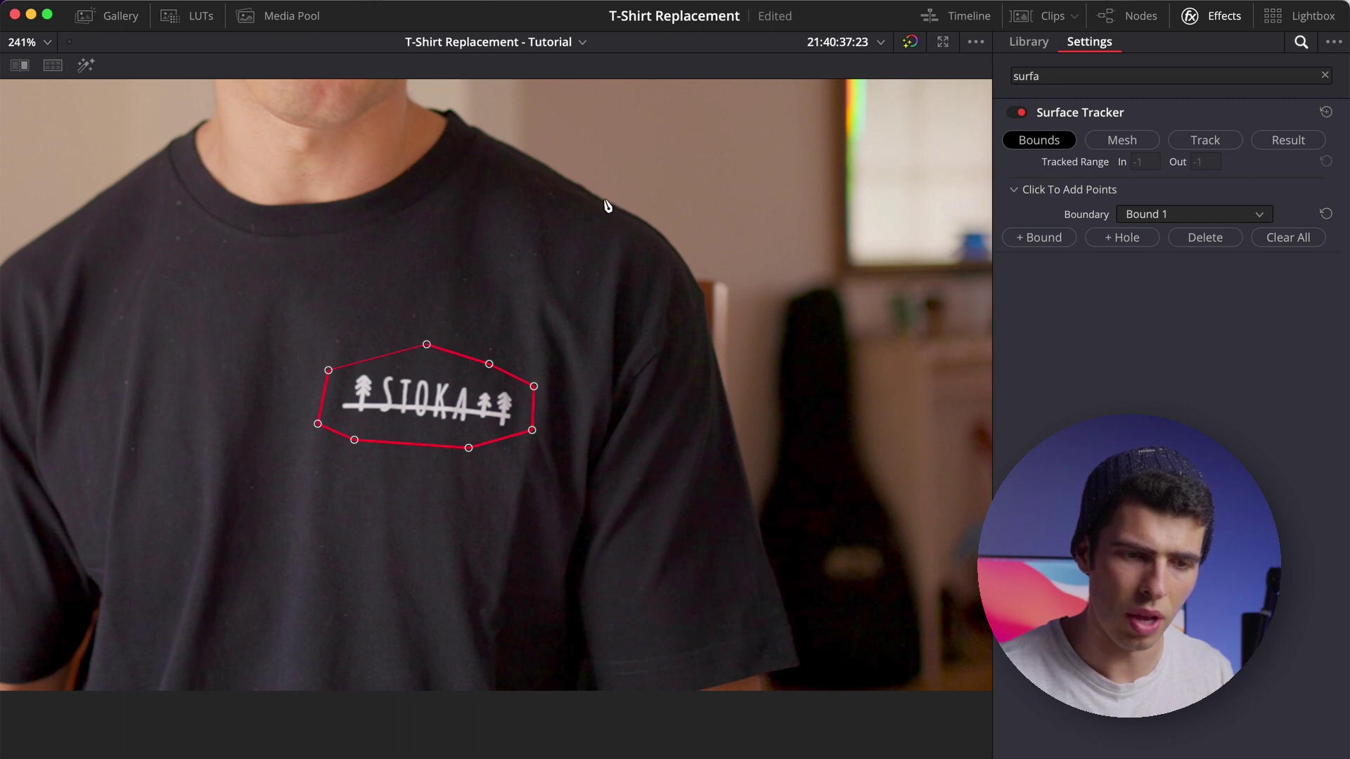
# Step: Generate the automatic mesh inside the logo boundary and track it forwards and backwards through the whole clip
pyautogui.click(1115, 137)
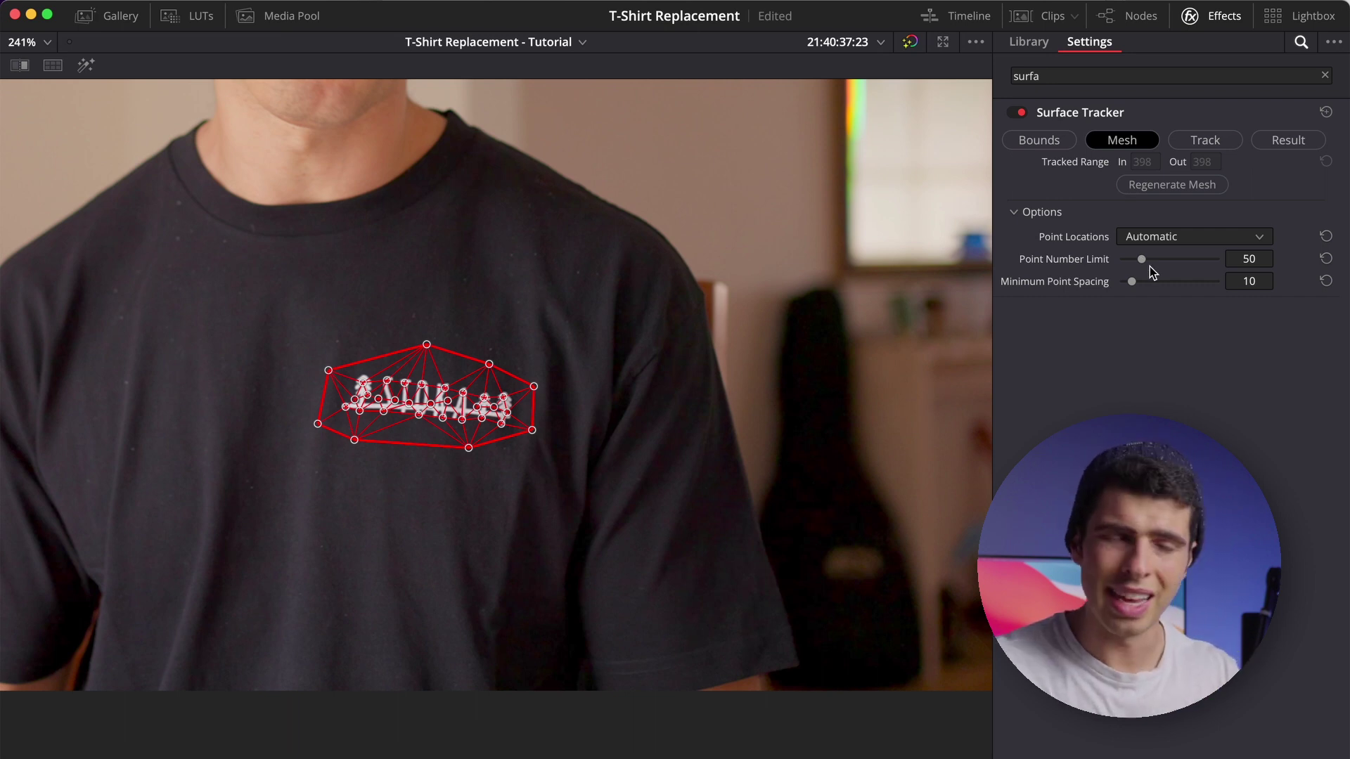
pyautogui.click(1188, 146)
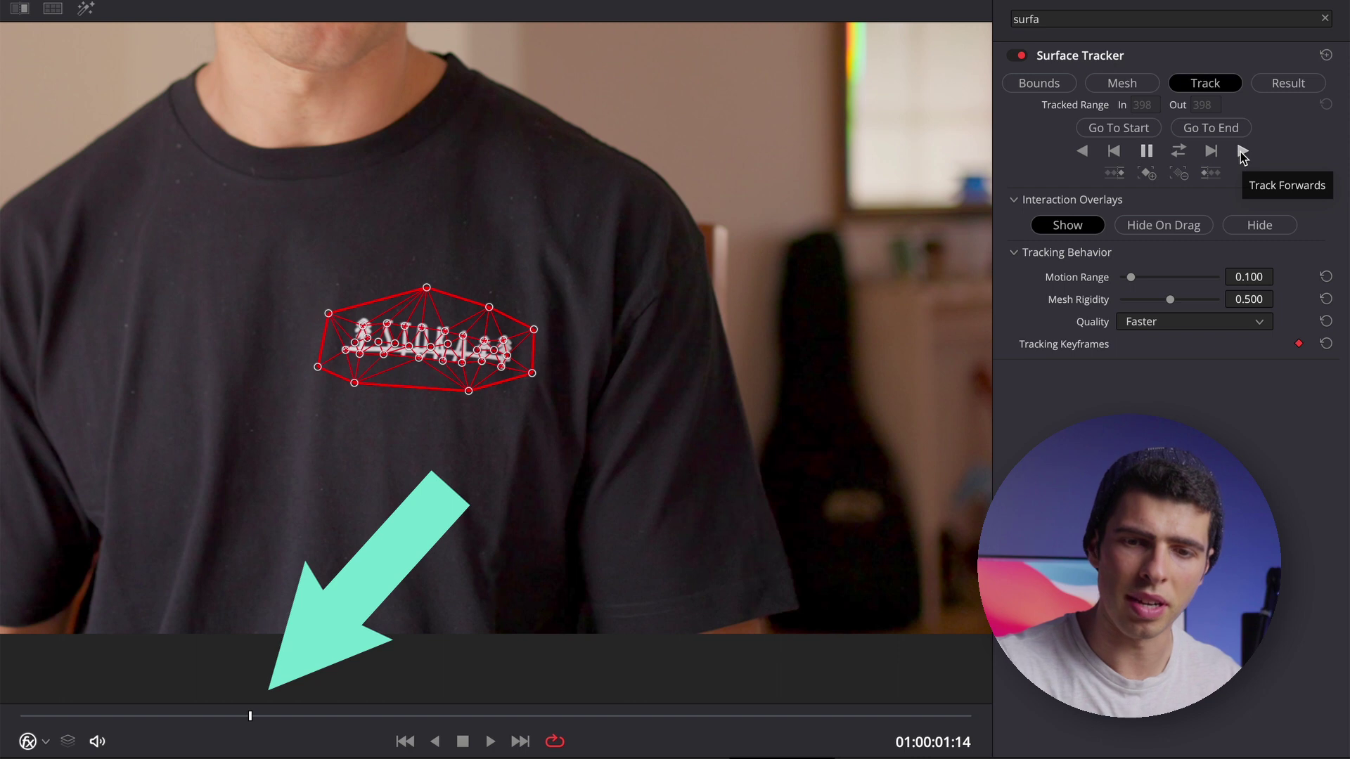
pyautogui.click(1241, 152)
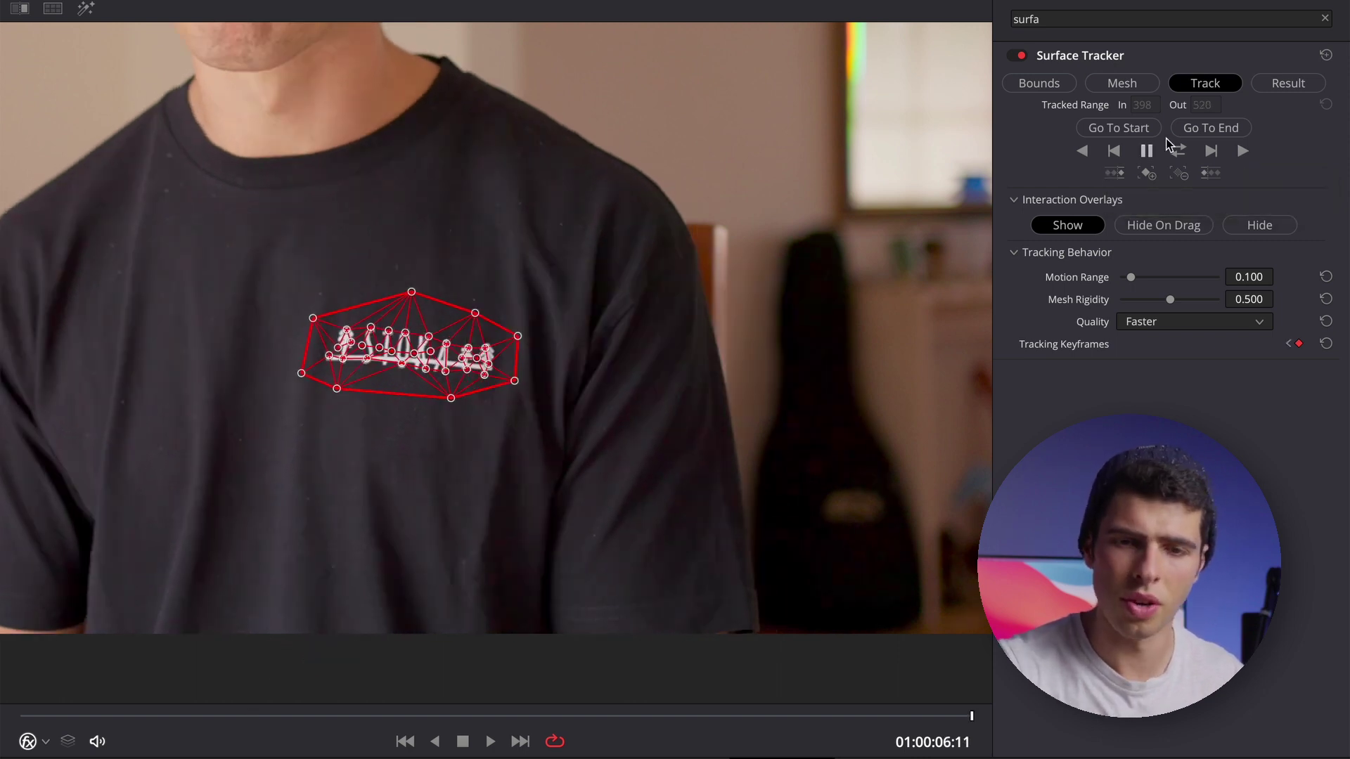
pyautogui.click(1083, 153)
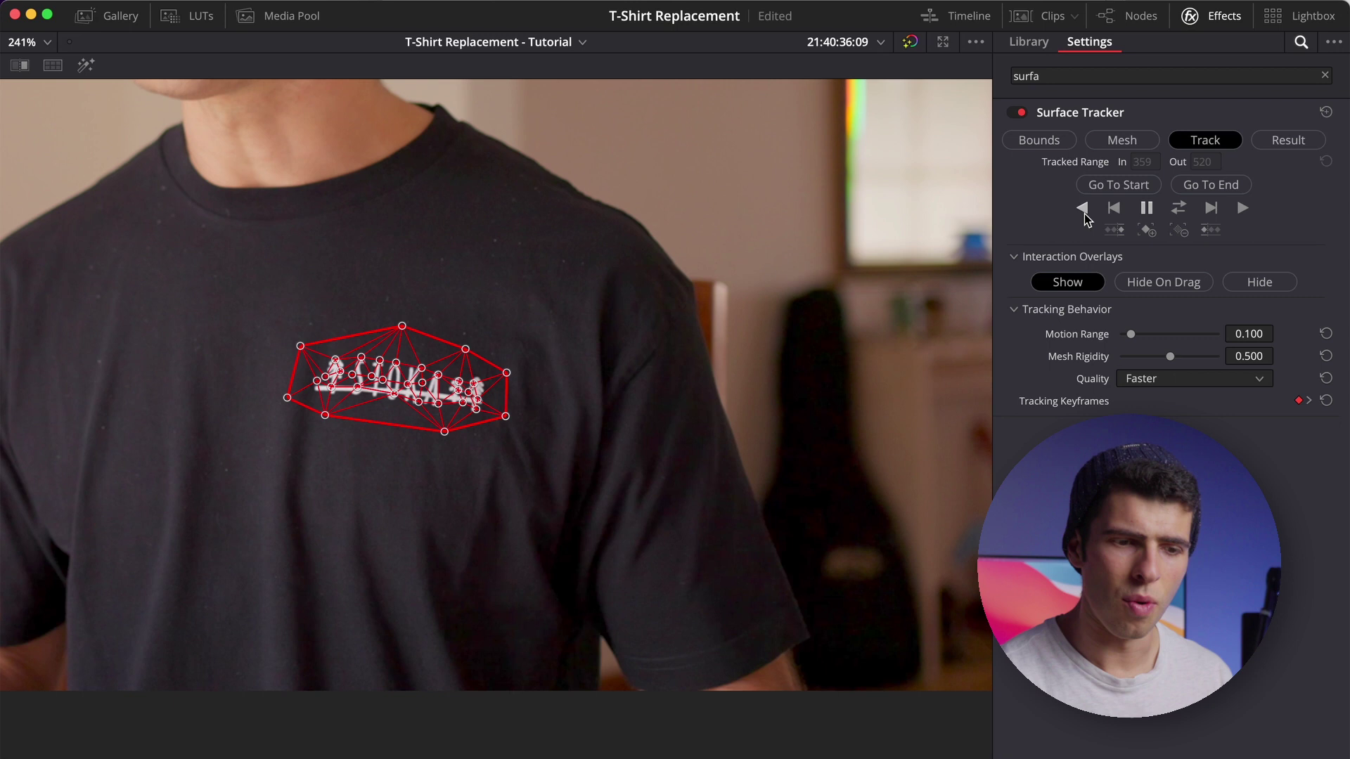
pyautogui.press('space')
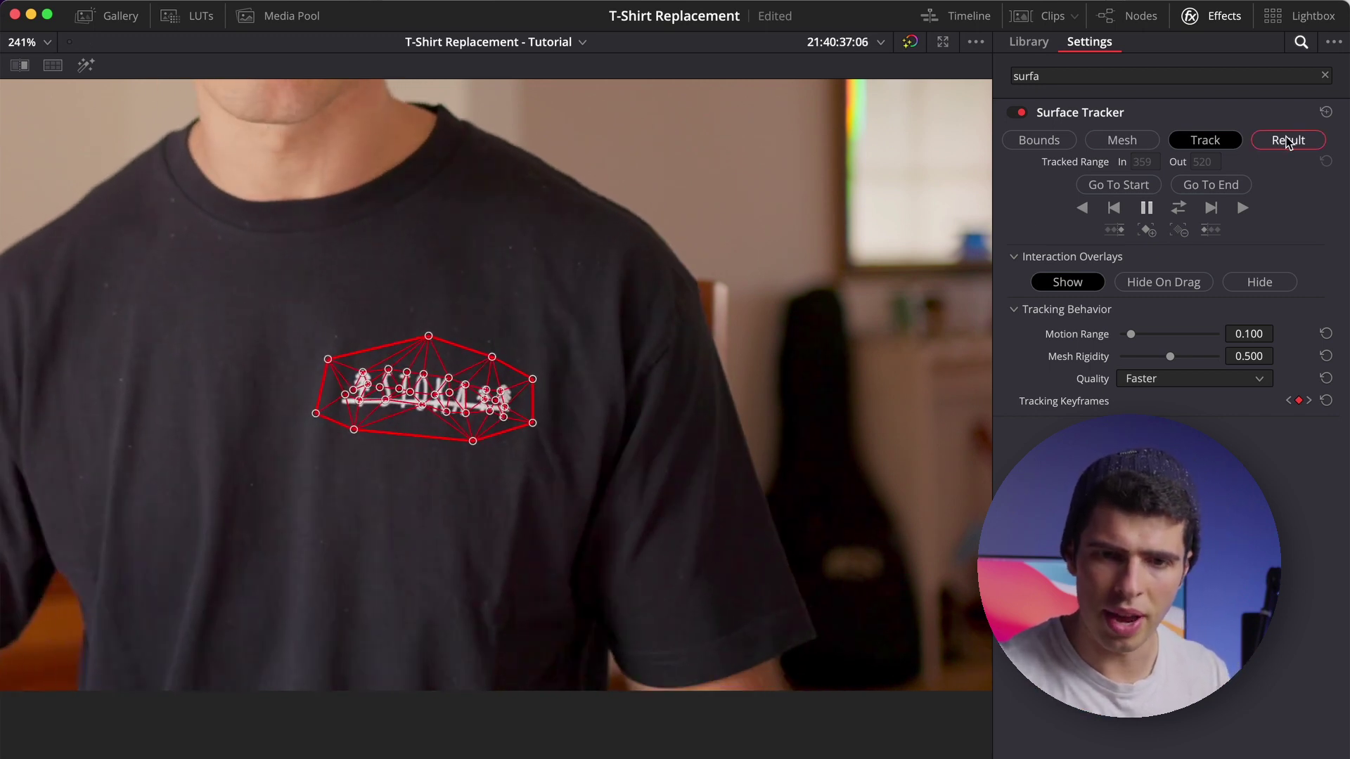
# Step: Show the Surface Tracker's Result settings and restore the standard layout with the clip fitted in the viewer
pyautogui.click(1286, 140)
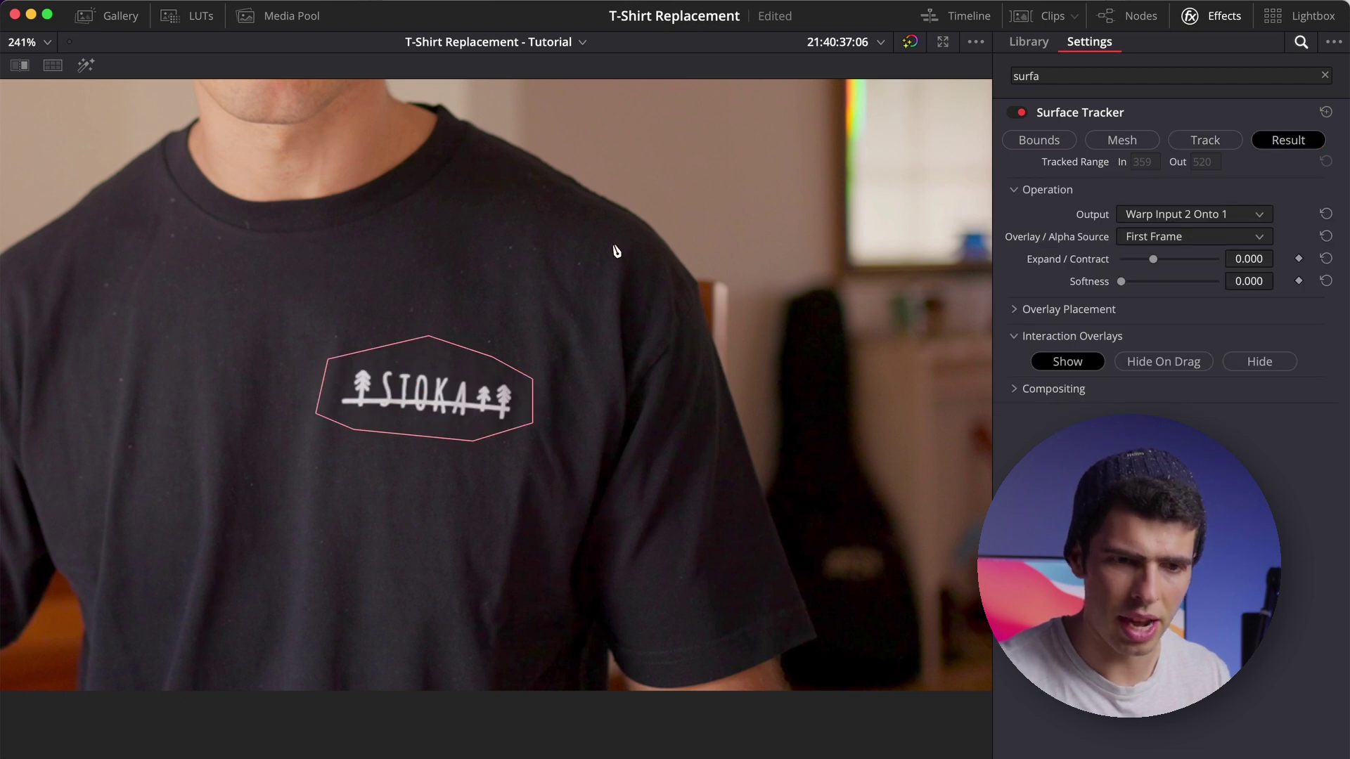
pyautogui.hotkey('alt', 'f')
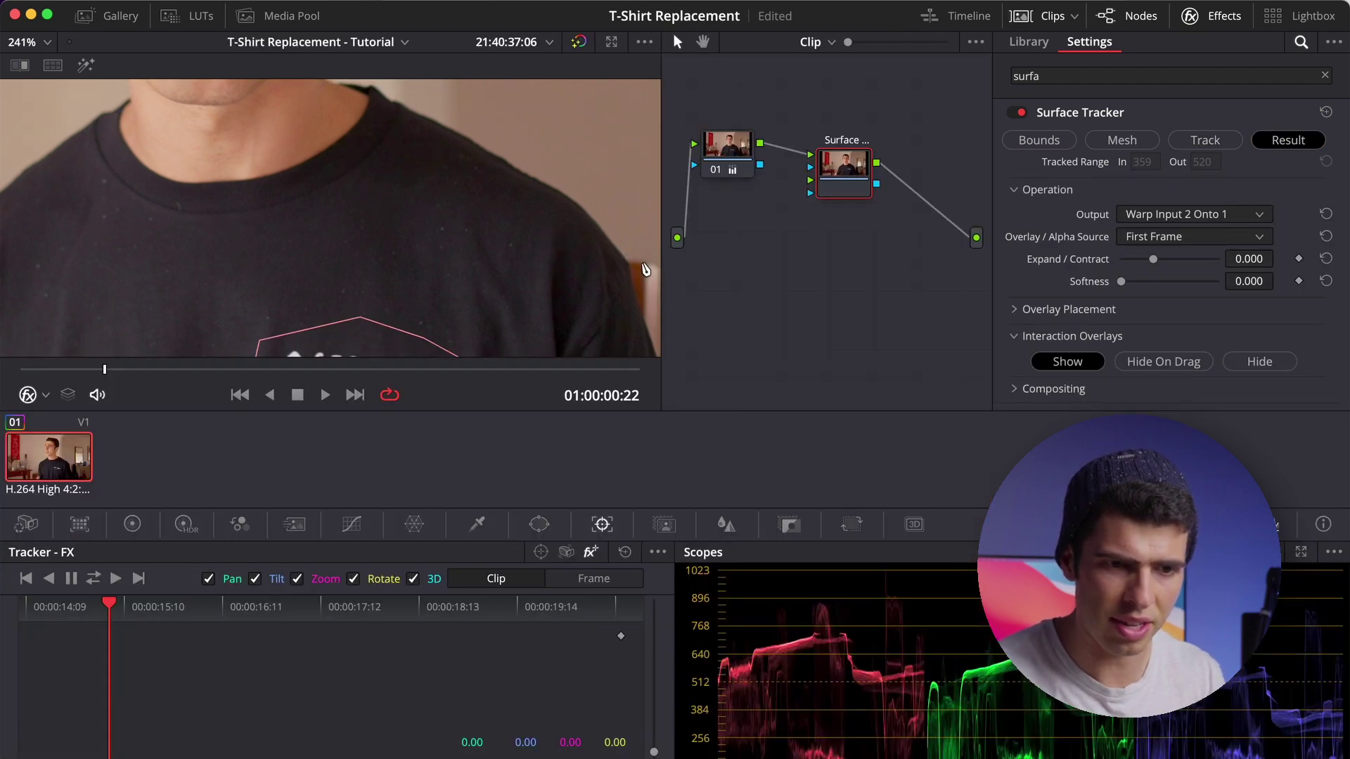
pyautogui.click(44, 42)
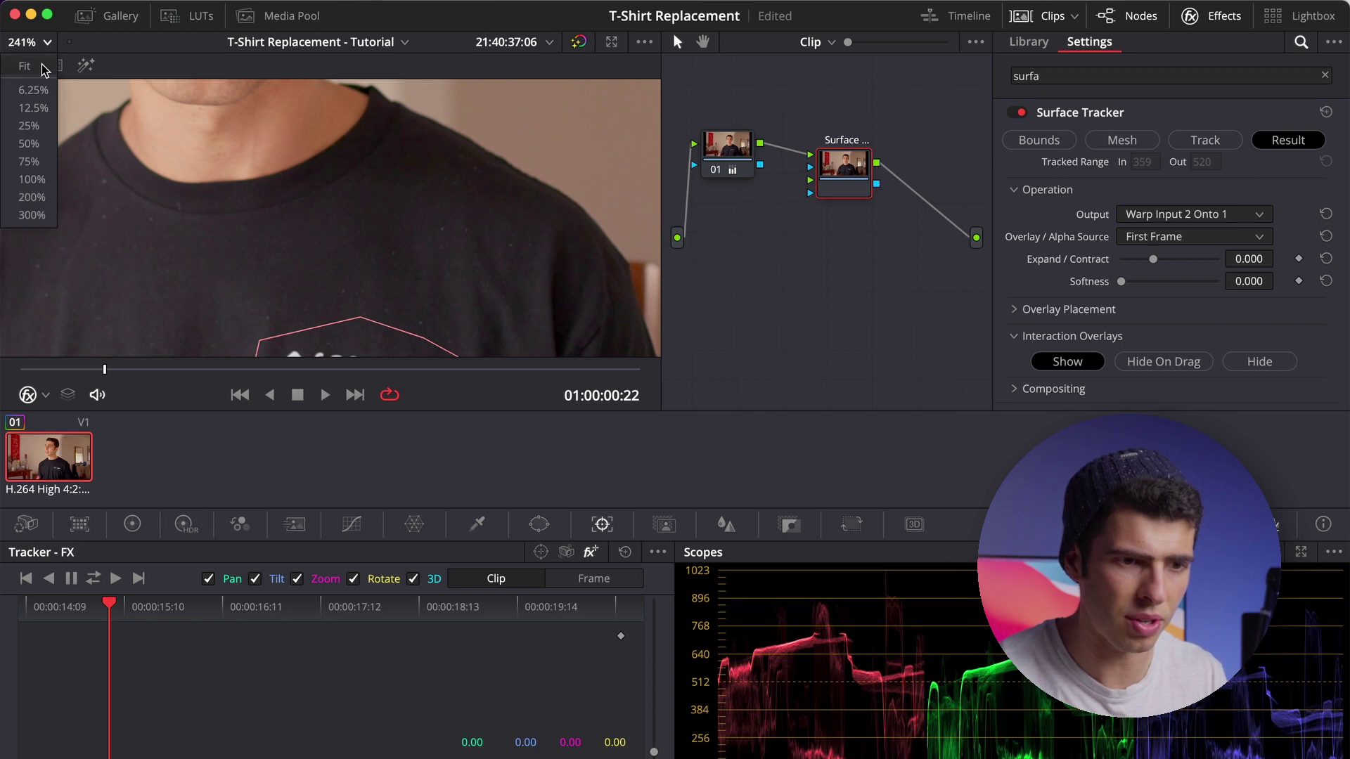
pyautogui.click(42, 66)
pyautogui.moveTo(838, 175); pyautogui.dragTo(840, 161)
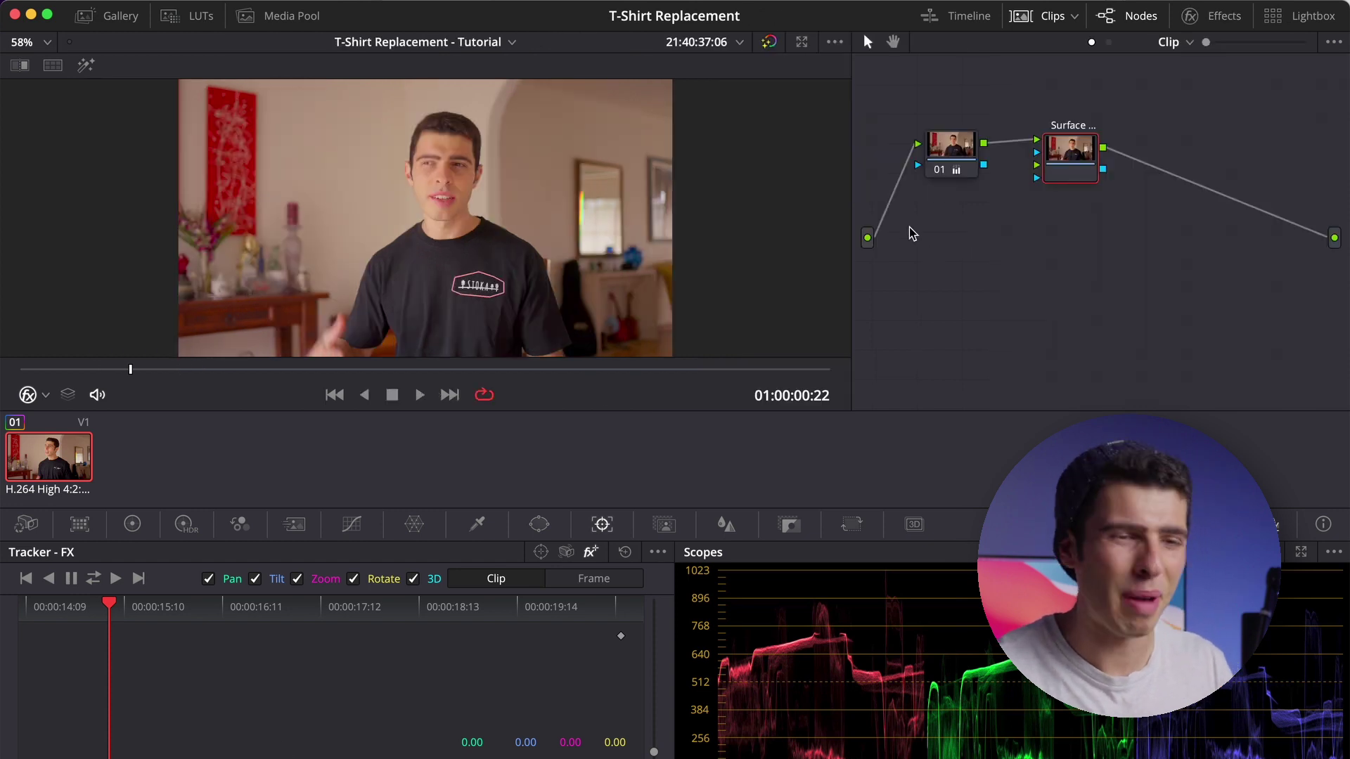
# Step: Add Deer-Logo.png to the node graph as an external matte and feed its colour and alpha into a new serial node
pyautogui.click(281, 21)
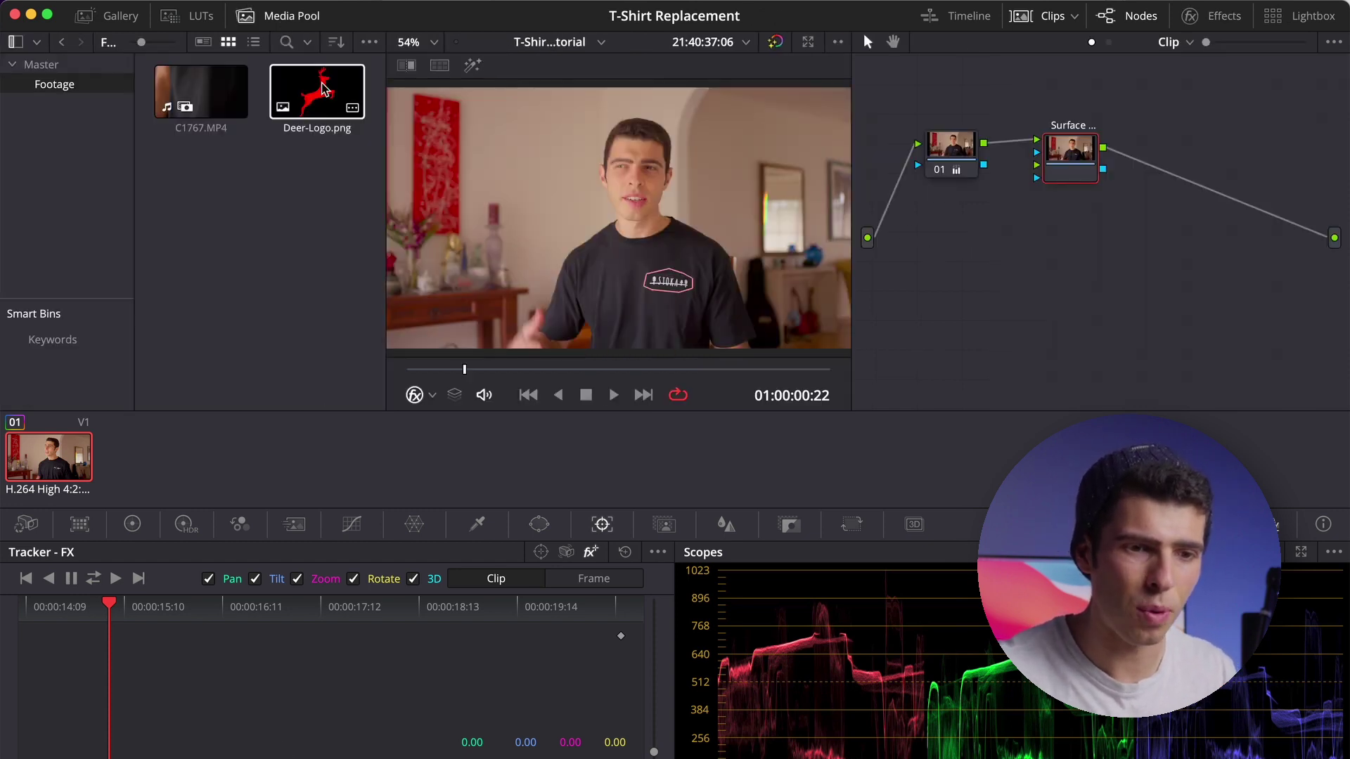
pyautogui.moveTo(326, 93); pyautogui.dragTo(930, 289)
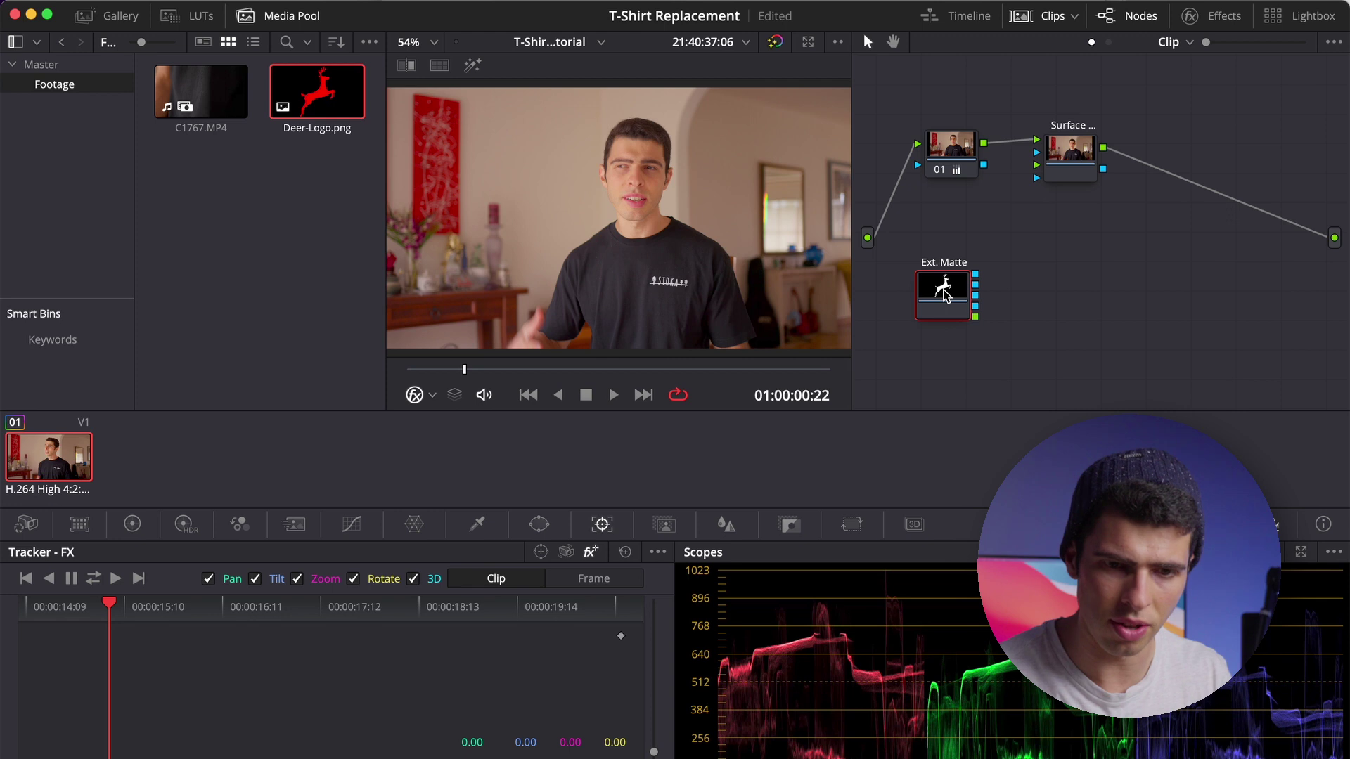
pyautogui.hotkey('alt', 's')
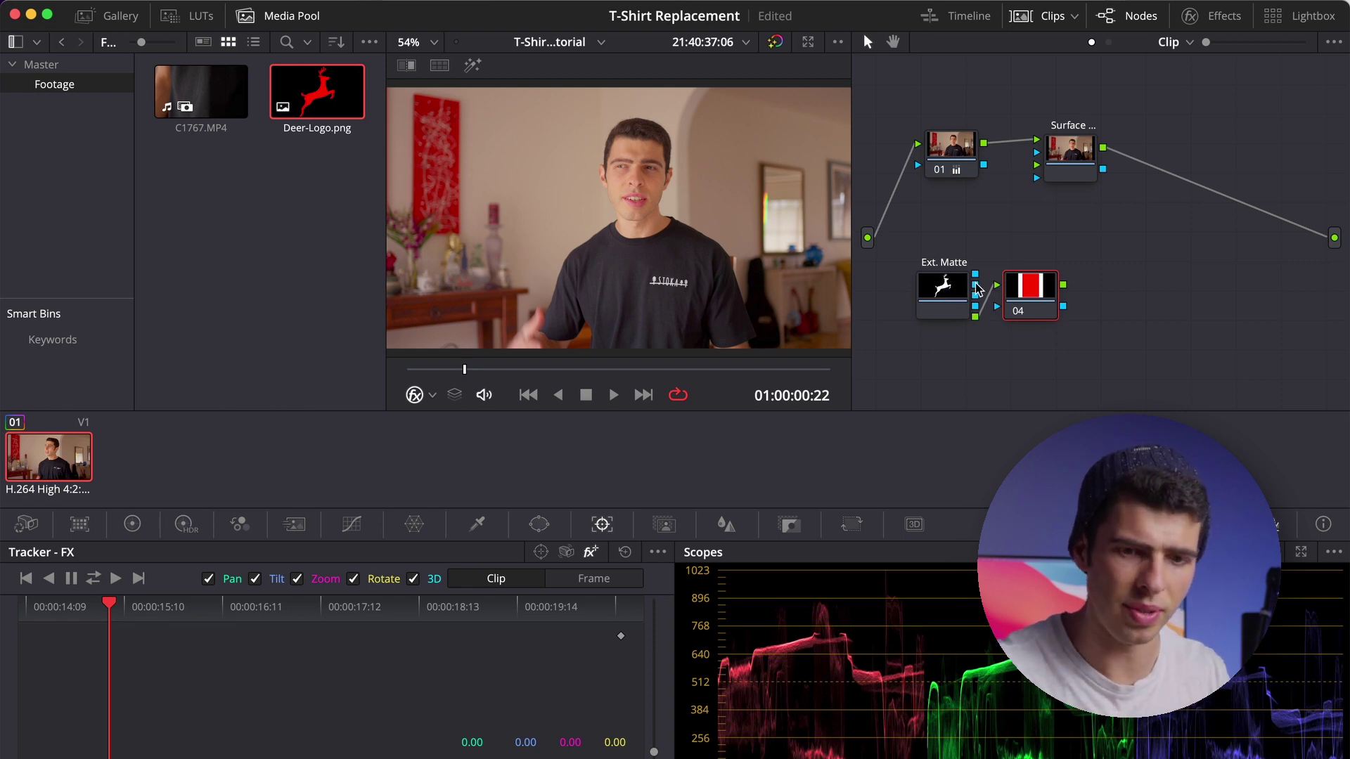
pyautogui.moveTo(977, 282); pyautogui.dragTo(1004, 318)
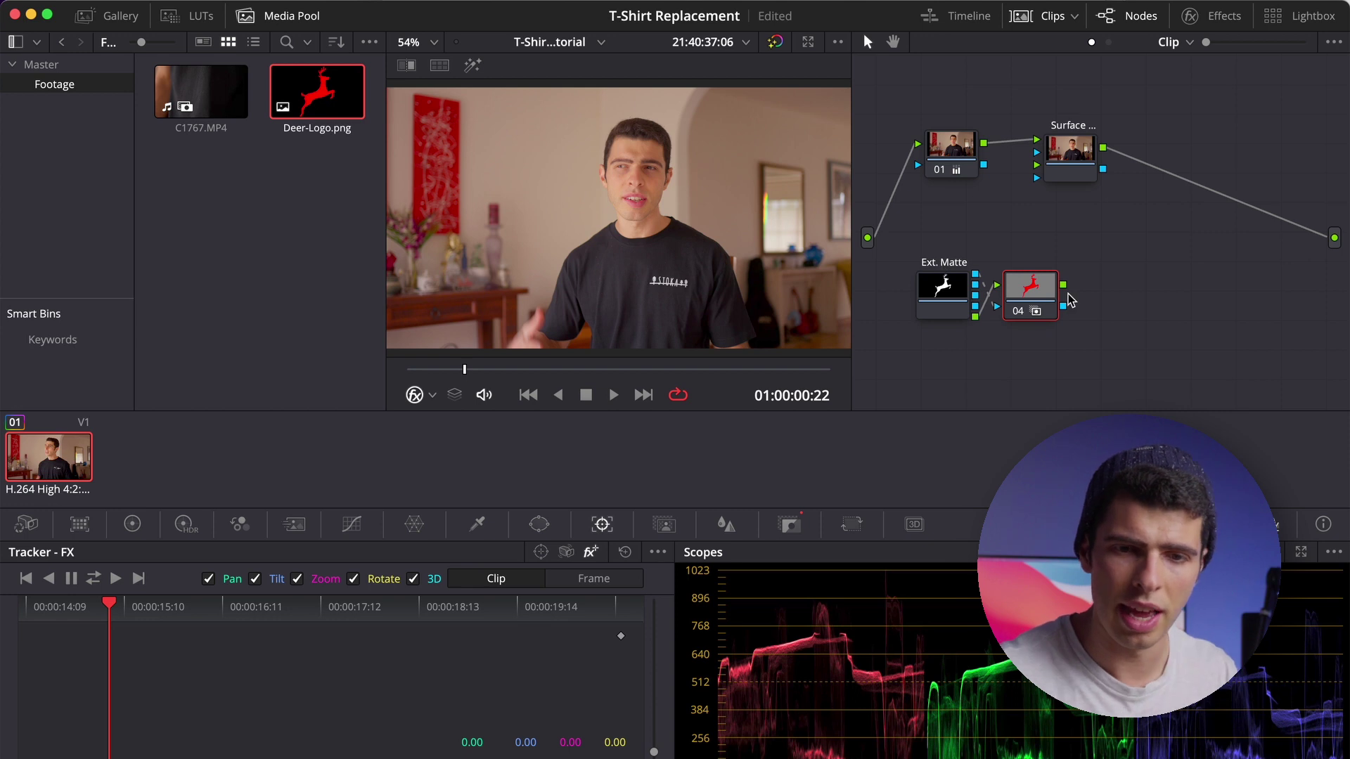
# Step: Connect the deer logo node's colour and alpha outputs to the Surface Tracker's second inputs and reposition the node below it
pyautogui.moveTo(1039, 293); pyautogui.dragTo(1036, 177)
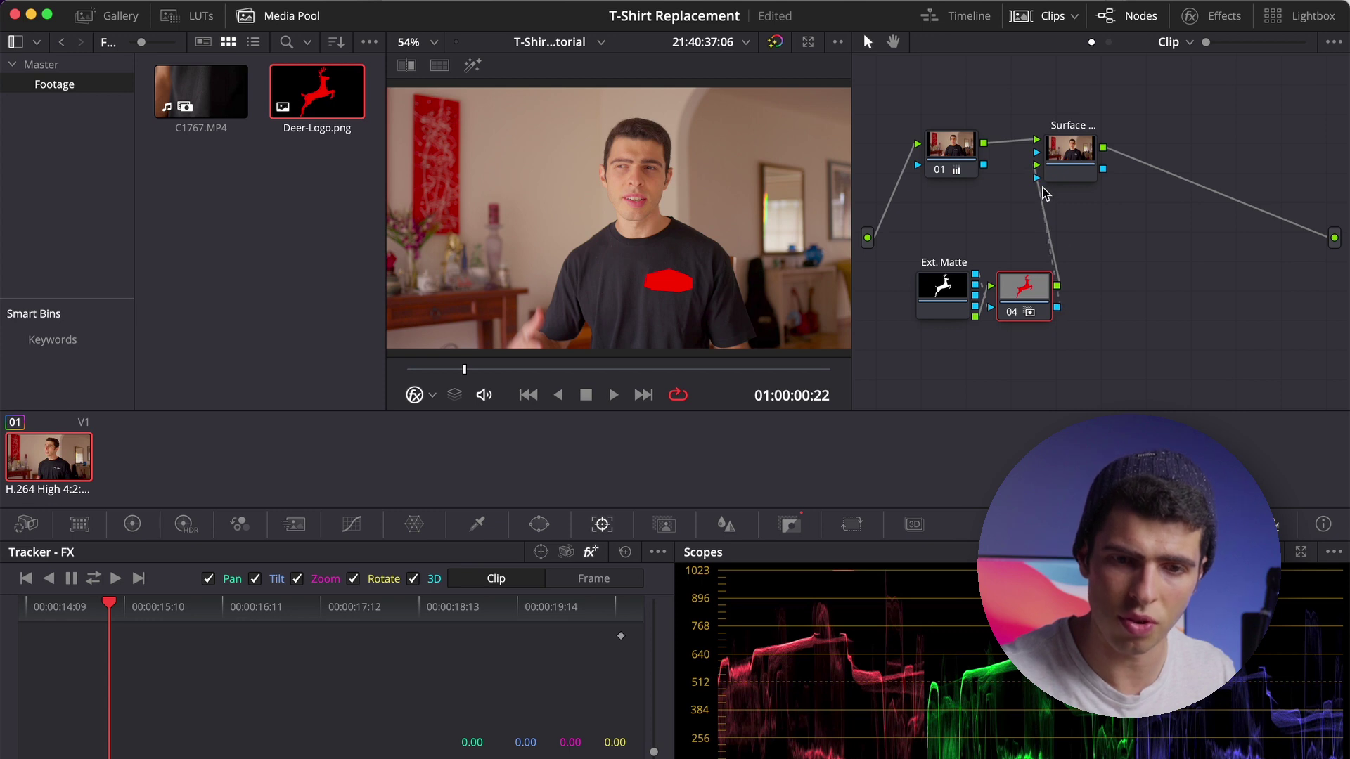
pyautogui.moveTo(1022, 296); pyautogui.dragTo(995, 228)
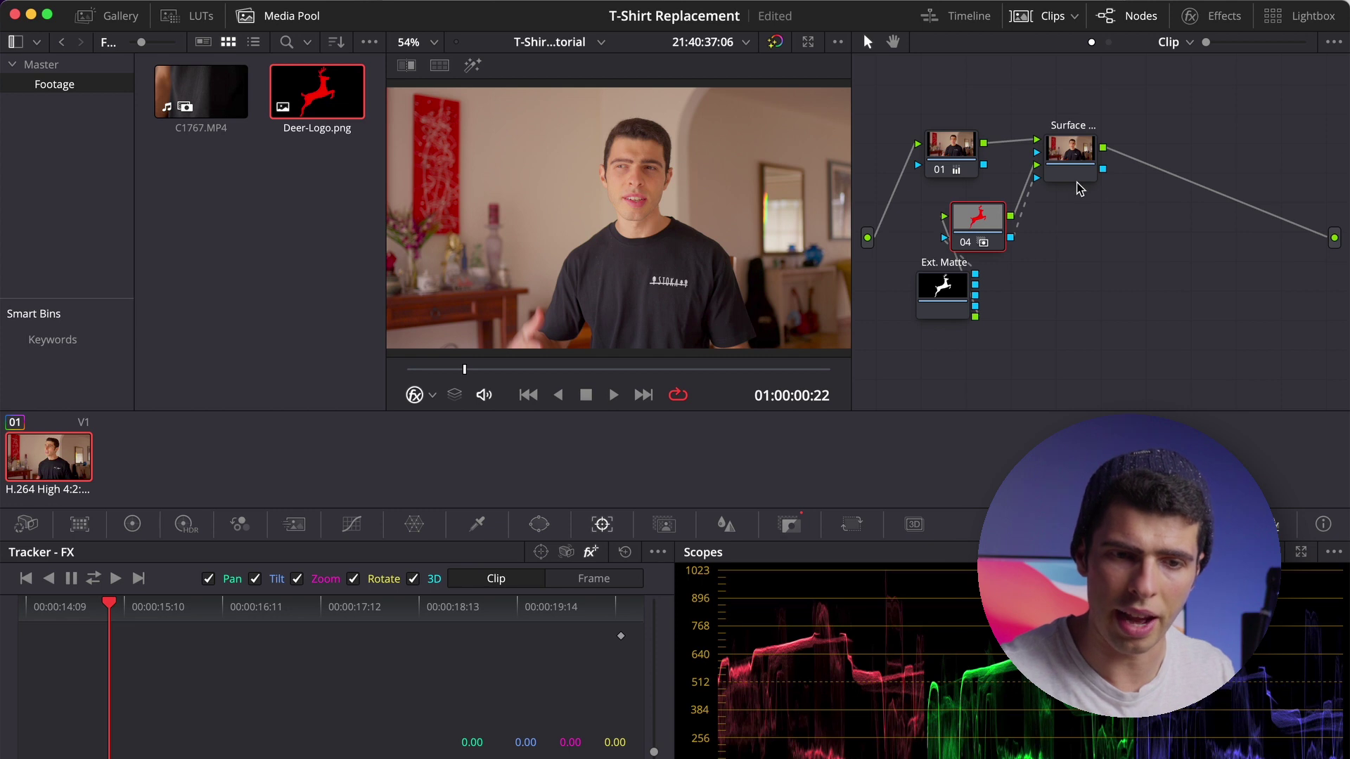
pyautogui.moveTo(975, 223); pyautogui.dragTo(1060, 299)
# Step: Expand the Overlay Placement settings of the Surface Tracker node and go to its reference frame
pyautogui.click(1068, 152)
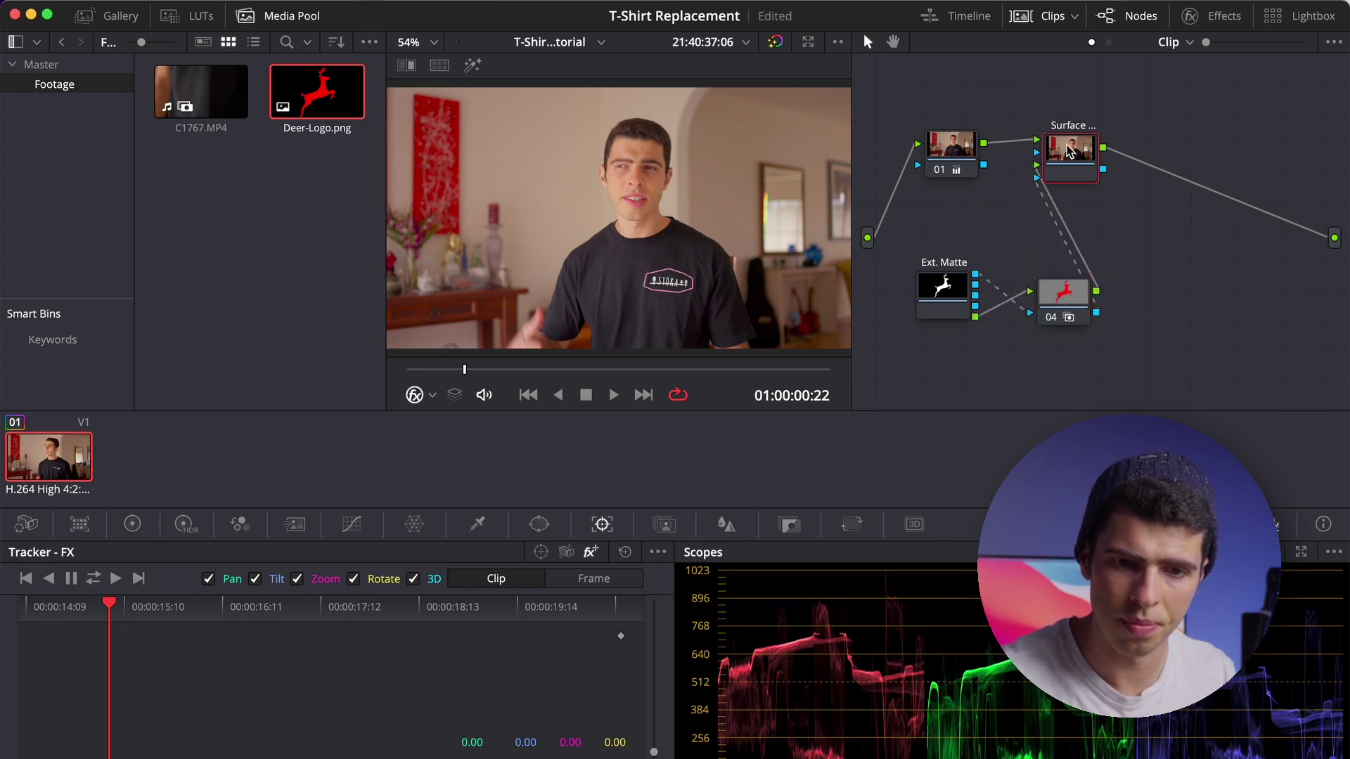
pyautogui.click(1193, 16)
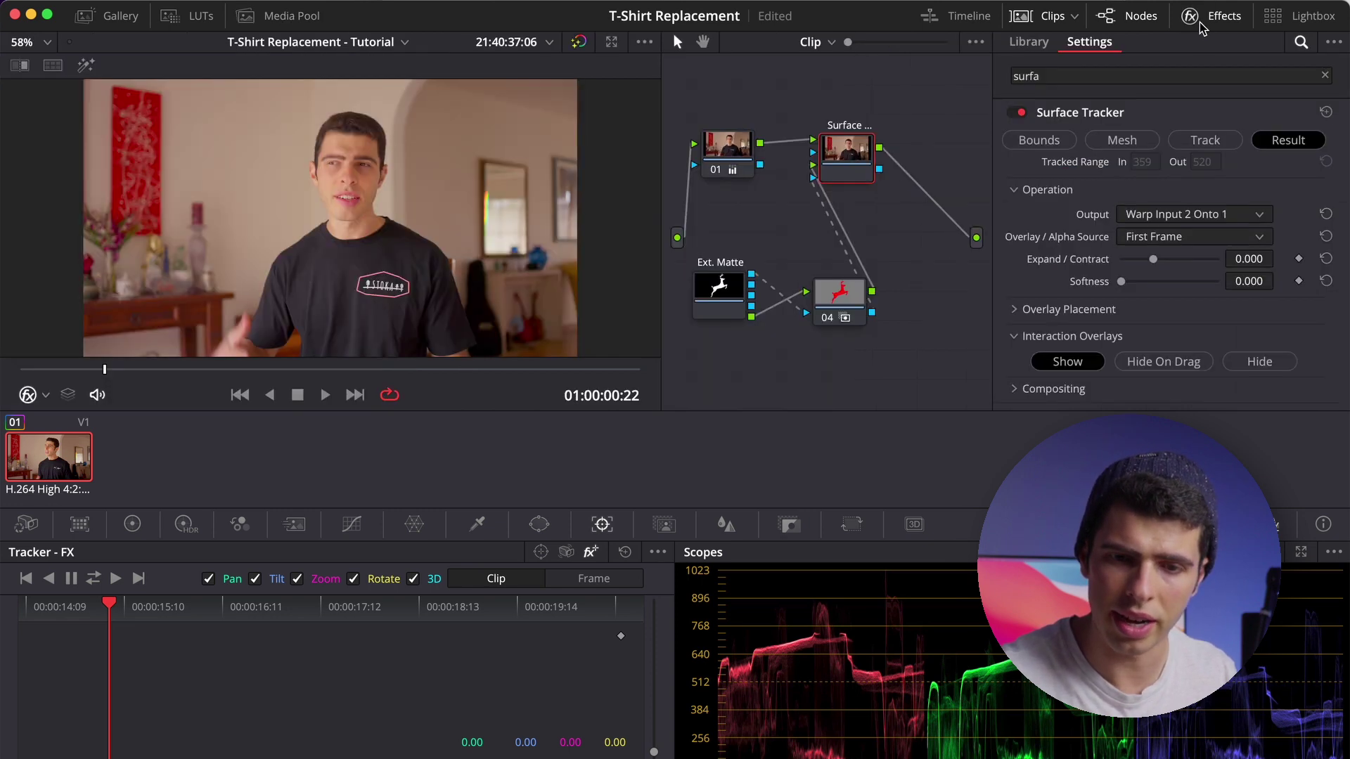
pyautogui.click(1018, 310)
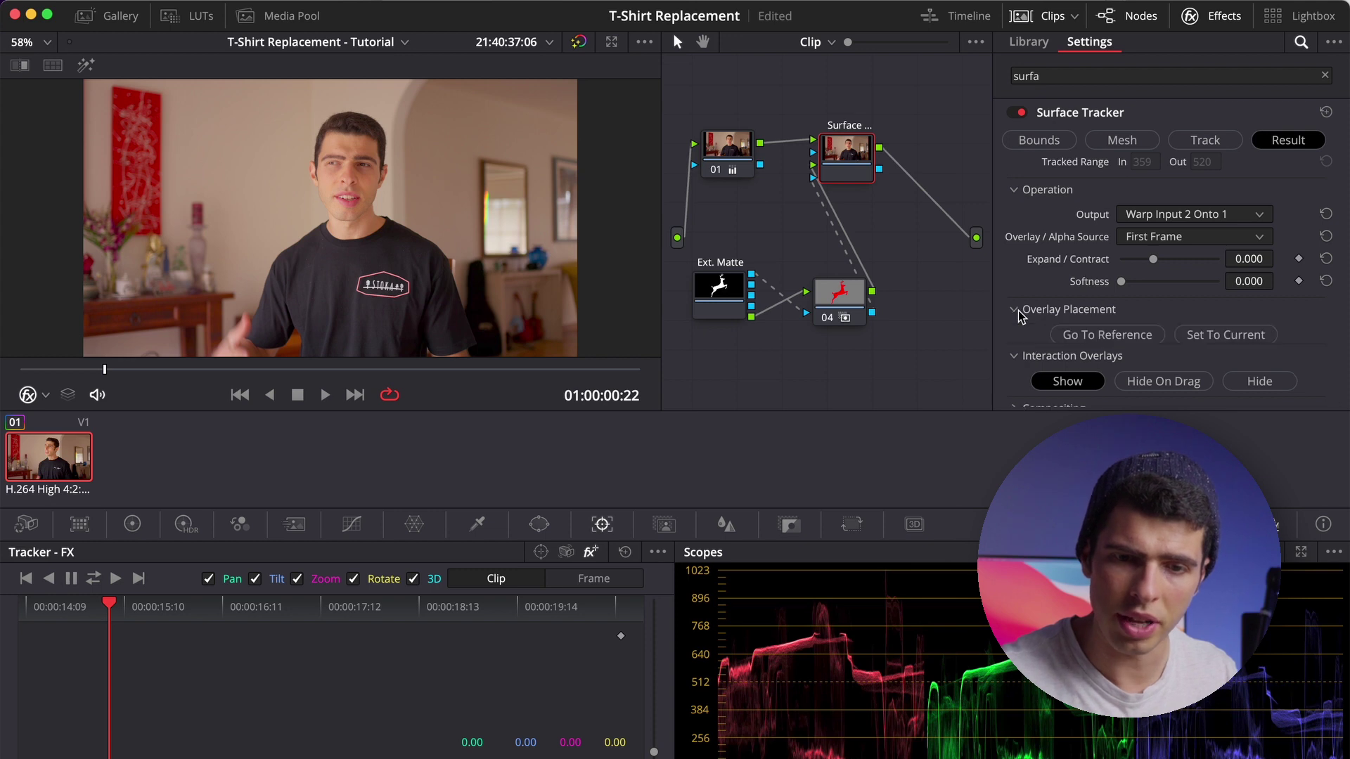
pyautogui.click(1086, 336)
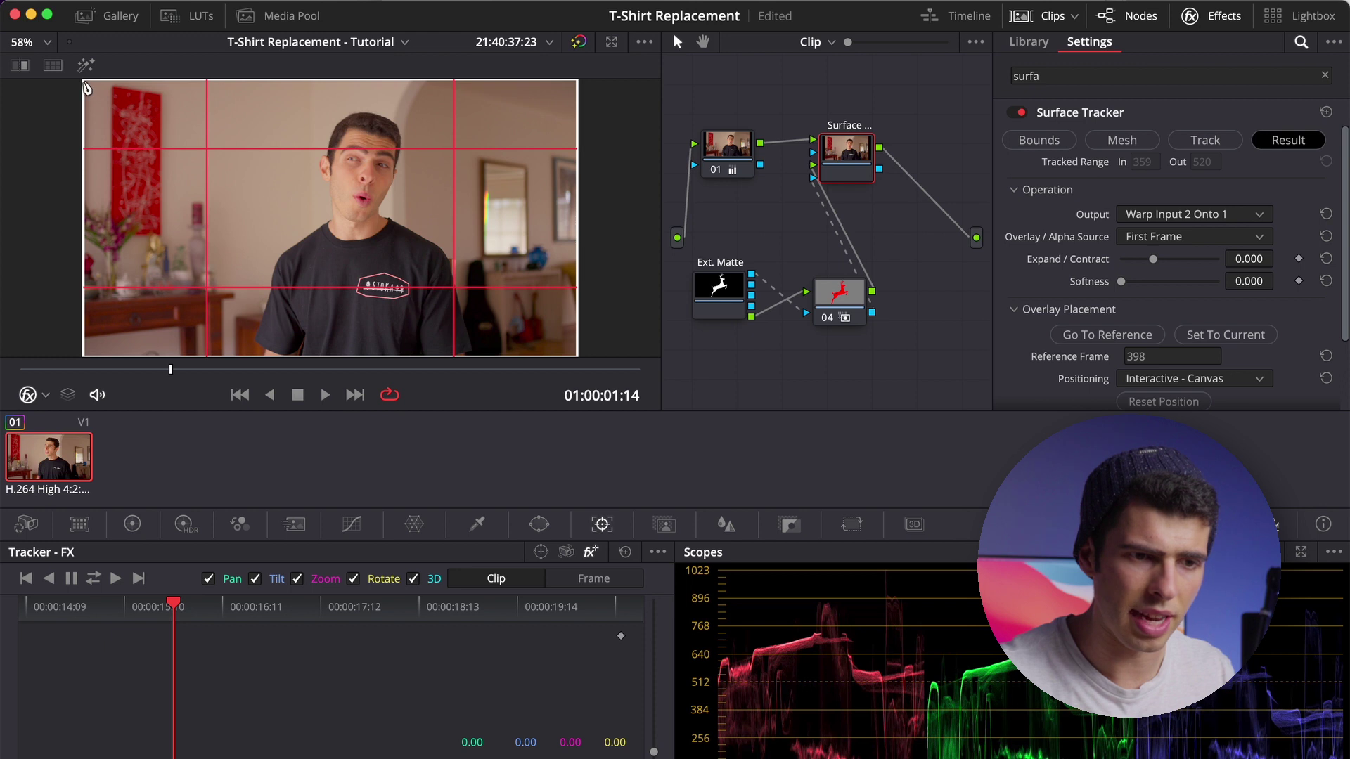
# Step: Shrink and corner-pin the deer overlay over the STOKA logo on the chest, and play the clip to check the tracking
pyautogui.moveTo(405, 199); pyautogui.dragTo(468, 229)
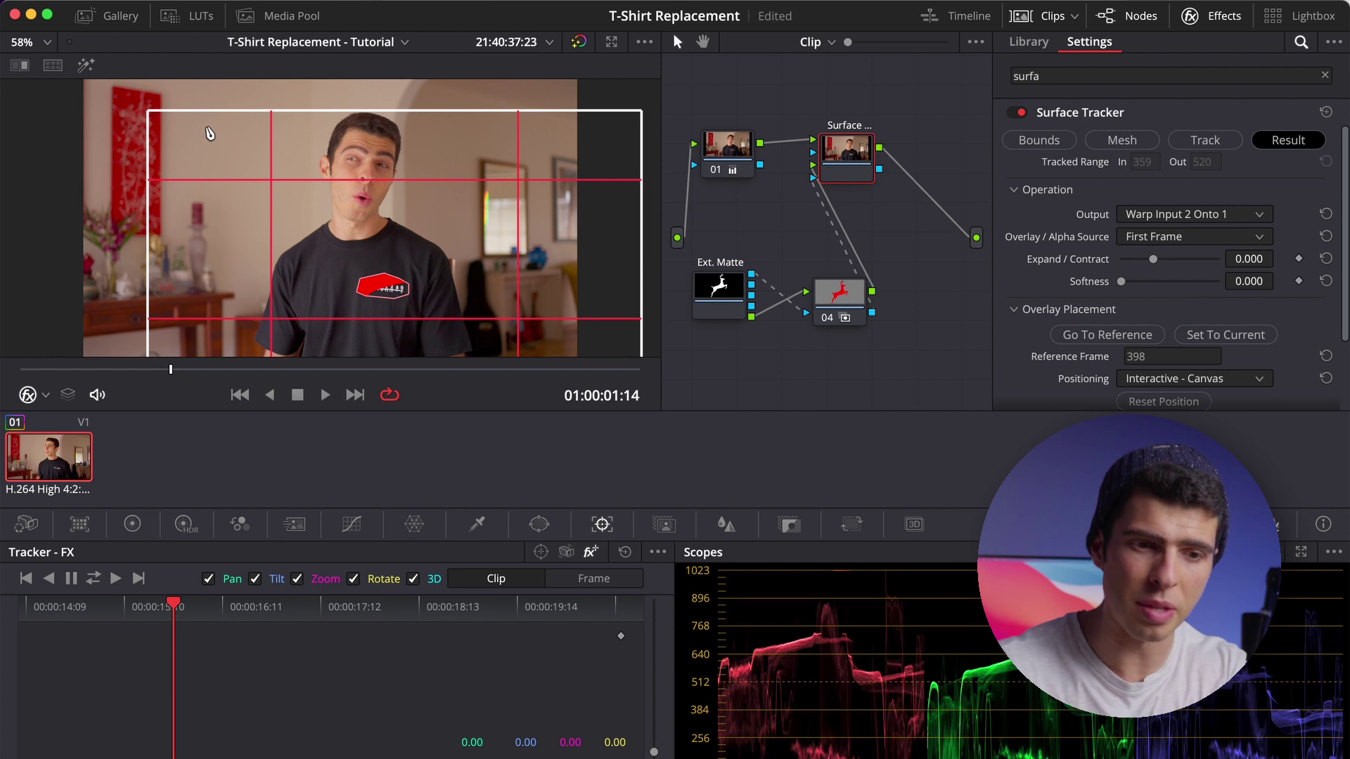
pyautogui.moveTo(153, 116); pyautogui.dragTo(298, 247)
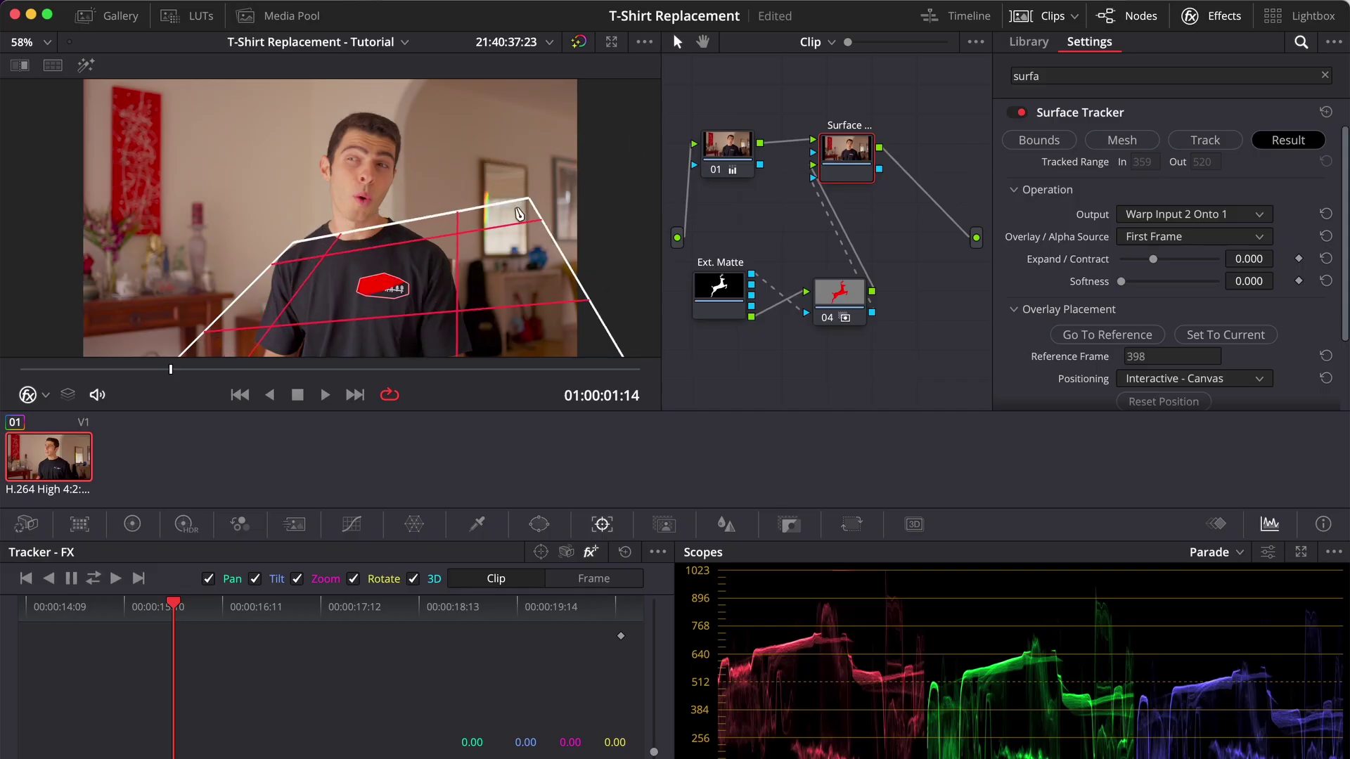
pyautogui.moveTo(379, 273); pyautogui.dragTo(404, 314)
pyautogui.moveTo(487, 321); pyautogui.dragTo(487, 320)
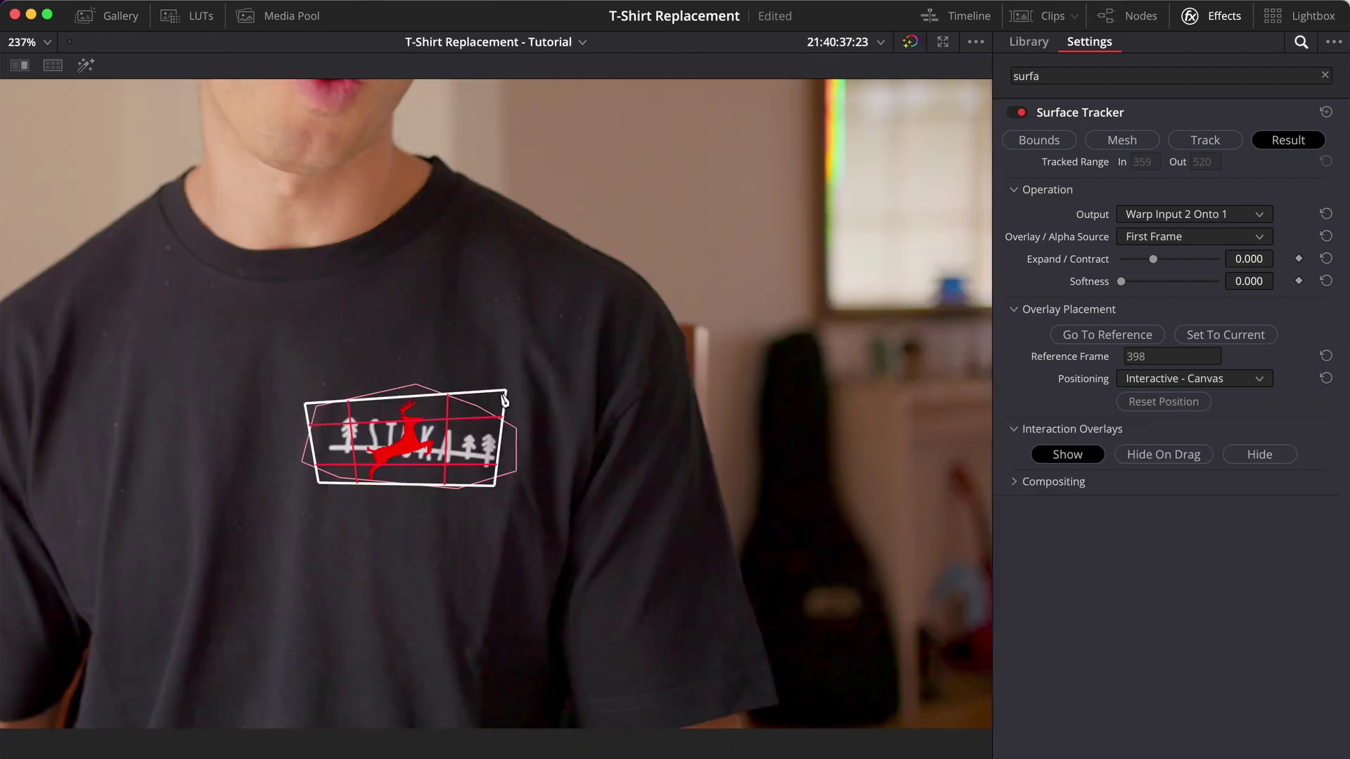
pyautogui.moveTo(313, 402); pyautogui.dragTo(320, 404)
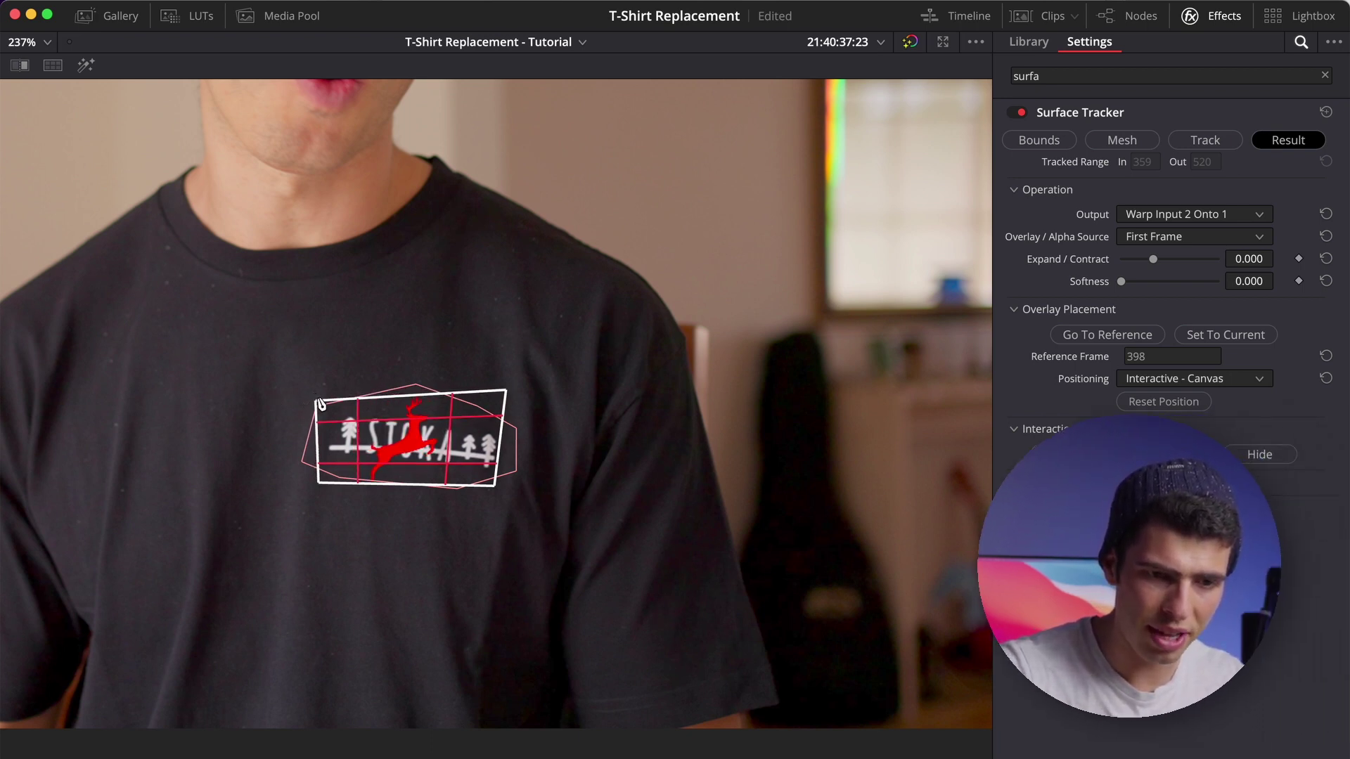
pyautogui.moveTo(512, 398); pyautogui.dragTo(506, 398)
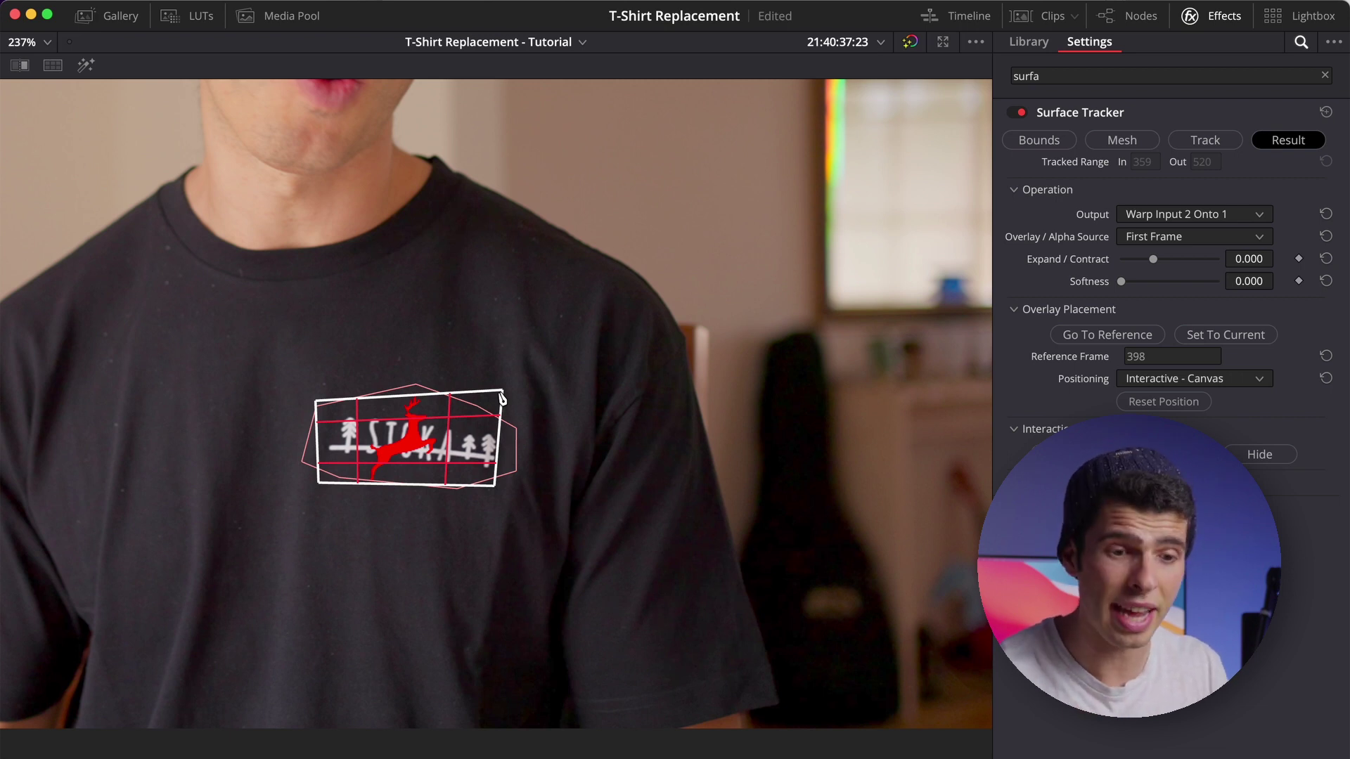
pyautogui.press('space')
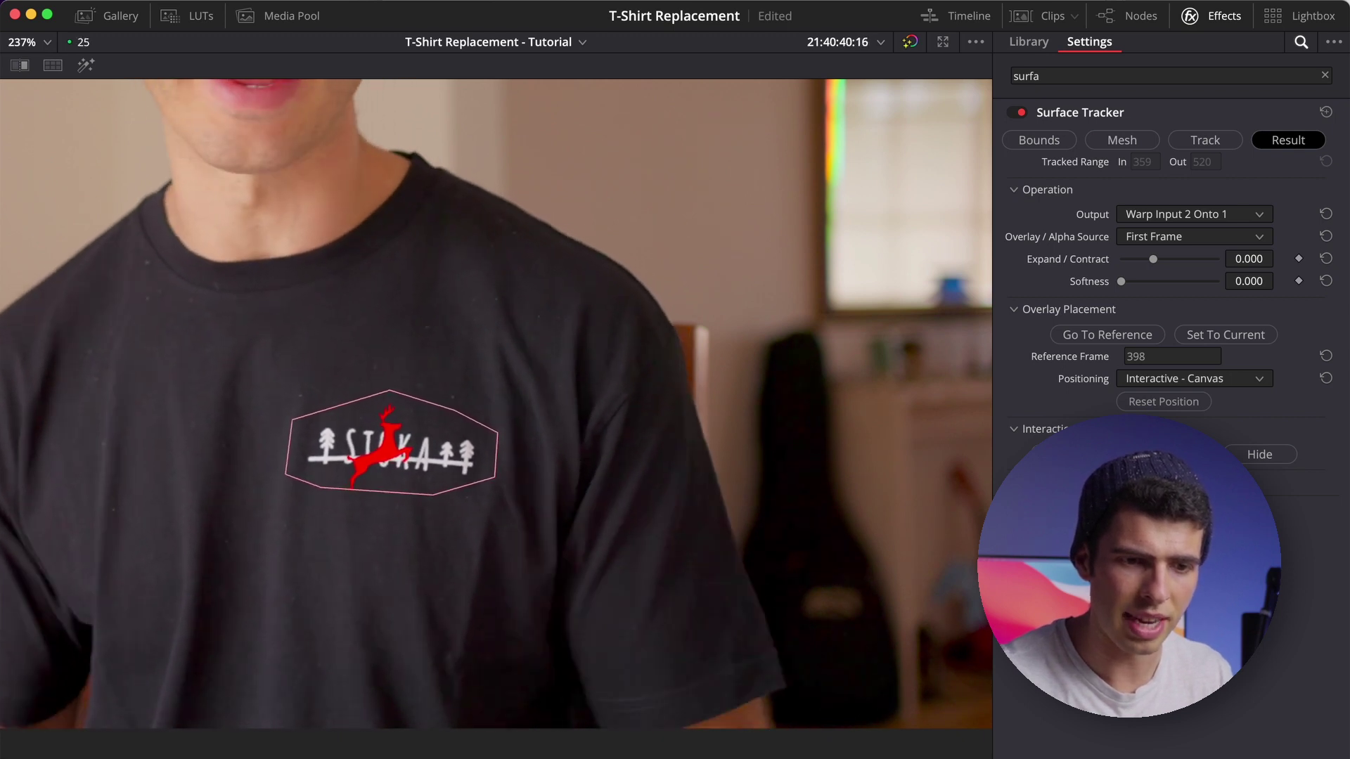
pyautogui.press('space')
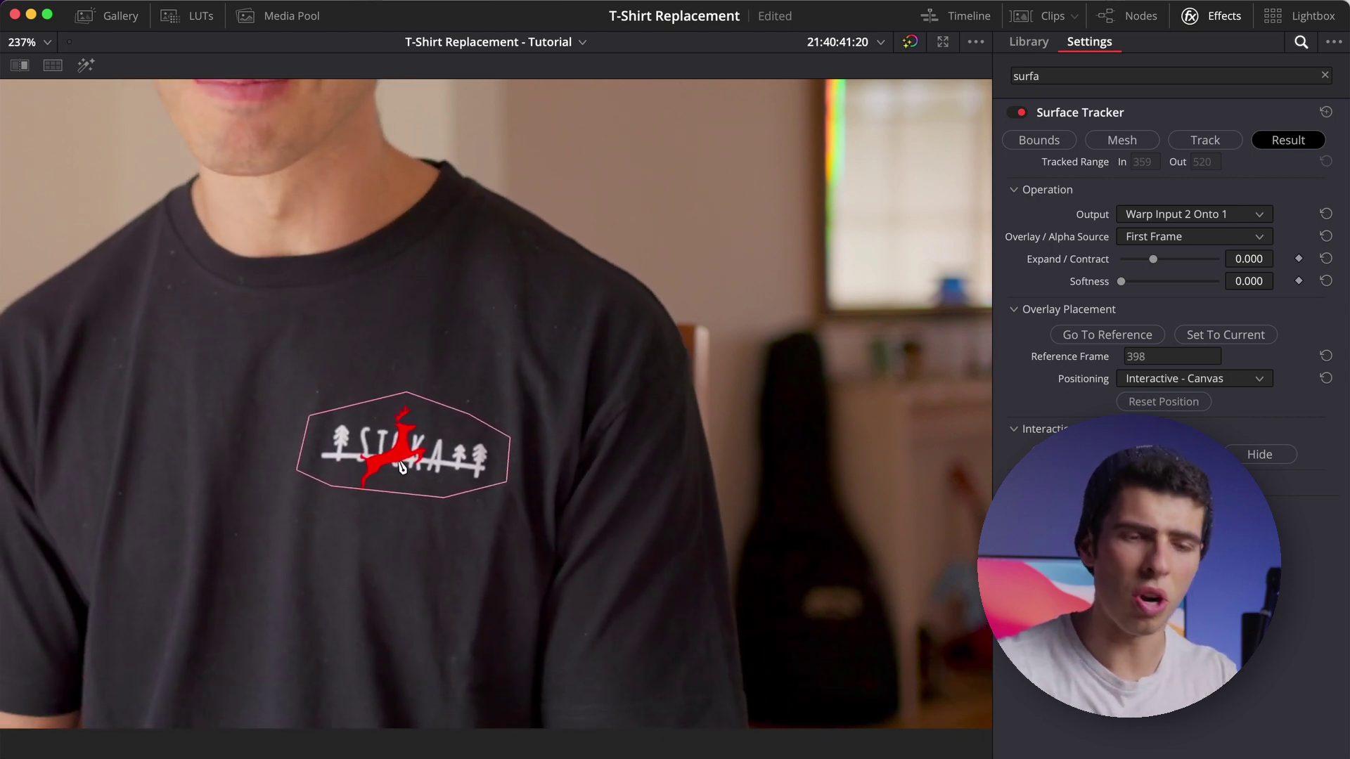
# Step: Return to the reference frame and refine the deer overlay's position and corners over the STOKA logo
pyautogui.click(1115, 339)
pyautogui.moveTo(417, 447); pyautogui.dragTo(421, 440)
pyautogui.moveTo(506, 388); pyautogui.dragTo(499, 395)
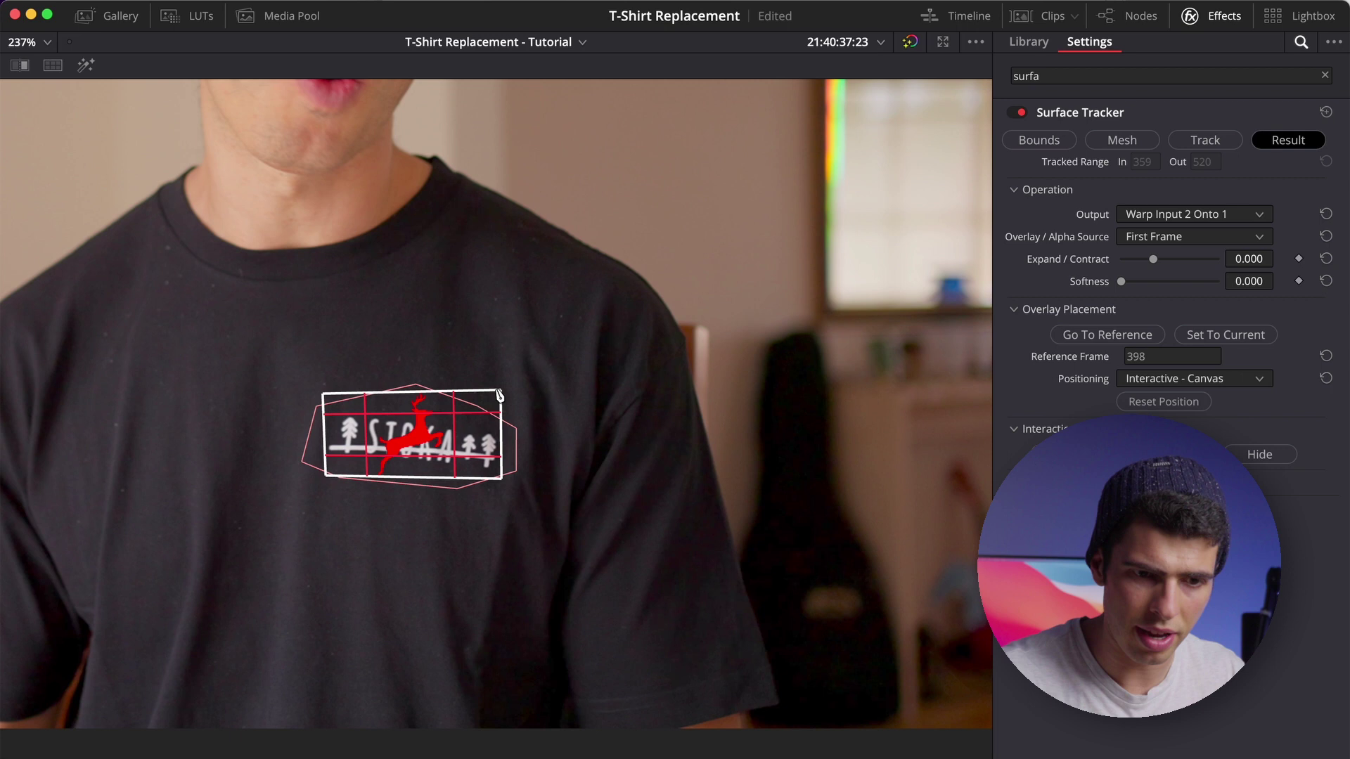
# Step: Check the deer overlay's tracking in playback, then restore the standard layout and fit the whole frame in the viewer
pyautogui.press('space')
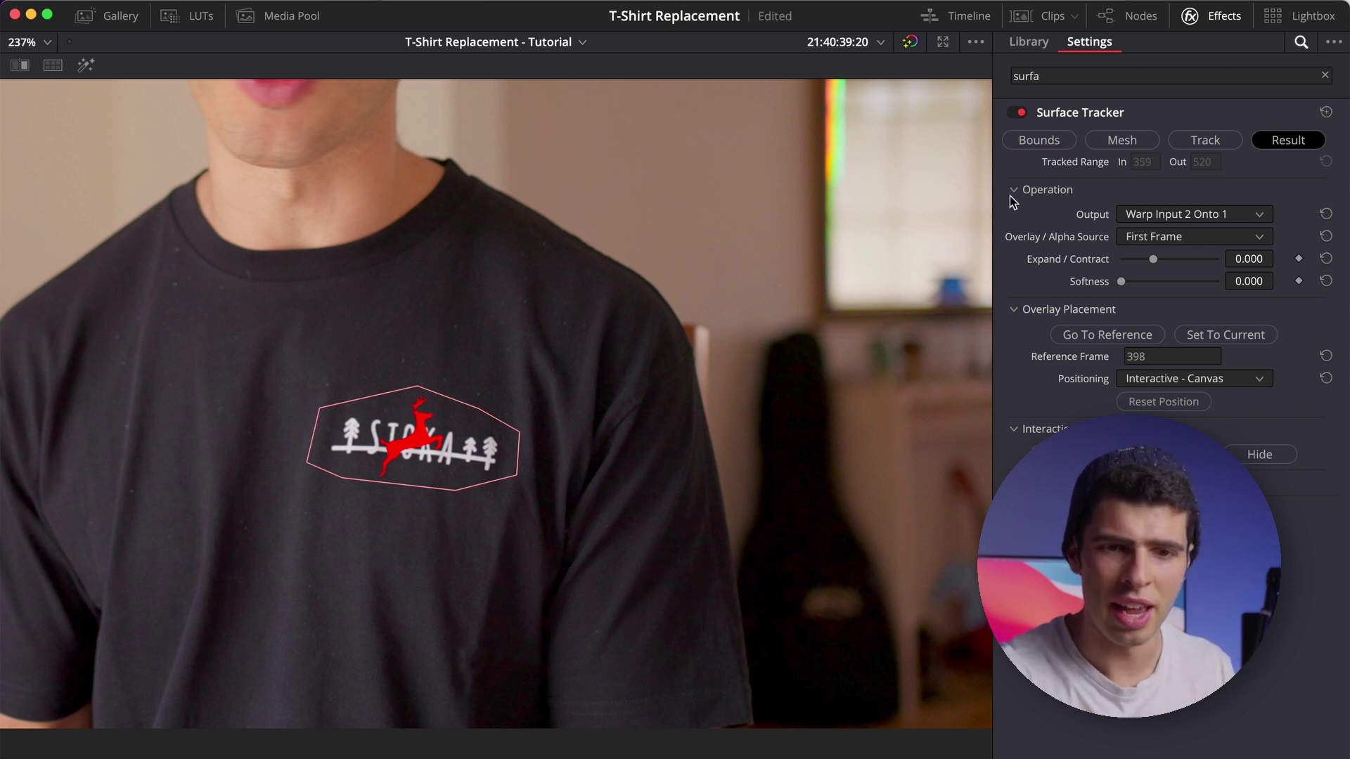
pyautogui.hotkey('alt', 'f')
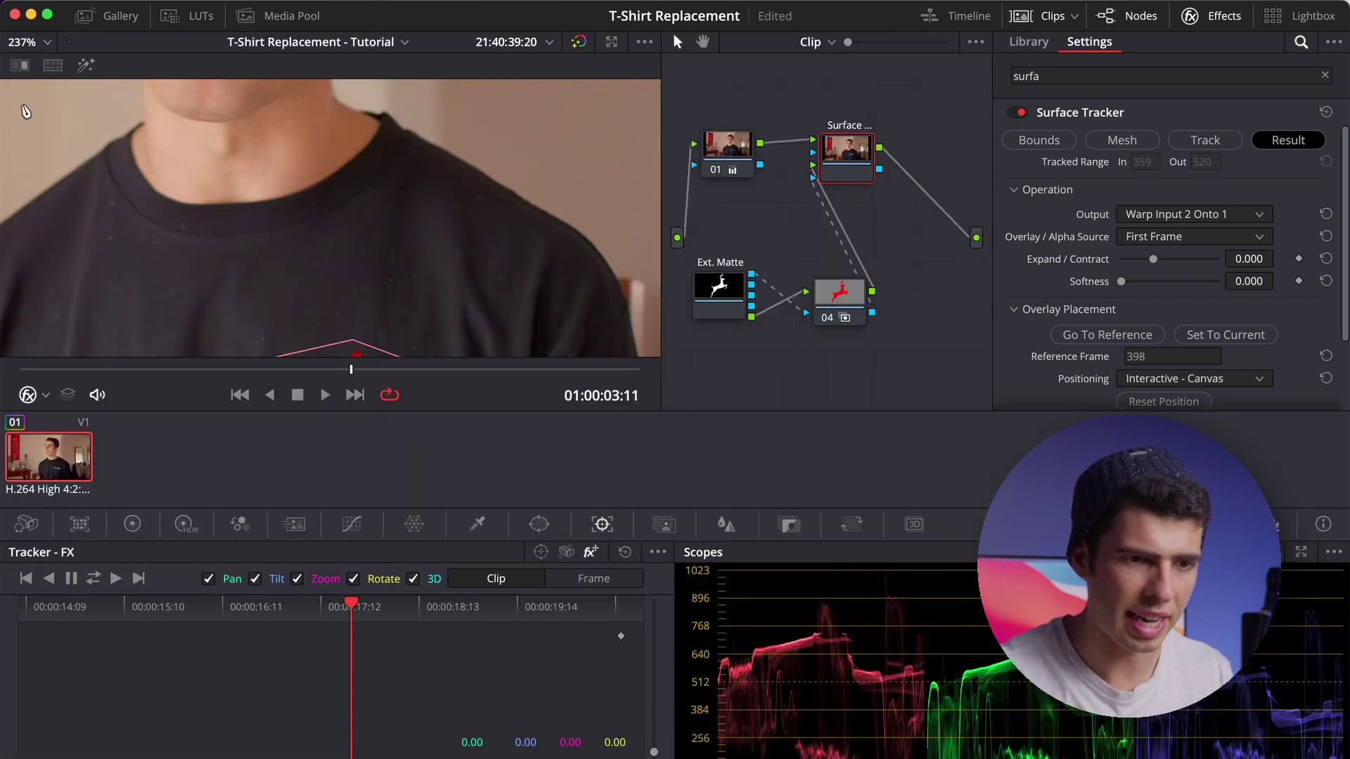
pyautogui.click(12, 44)
pyautogui.click(21, 65)
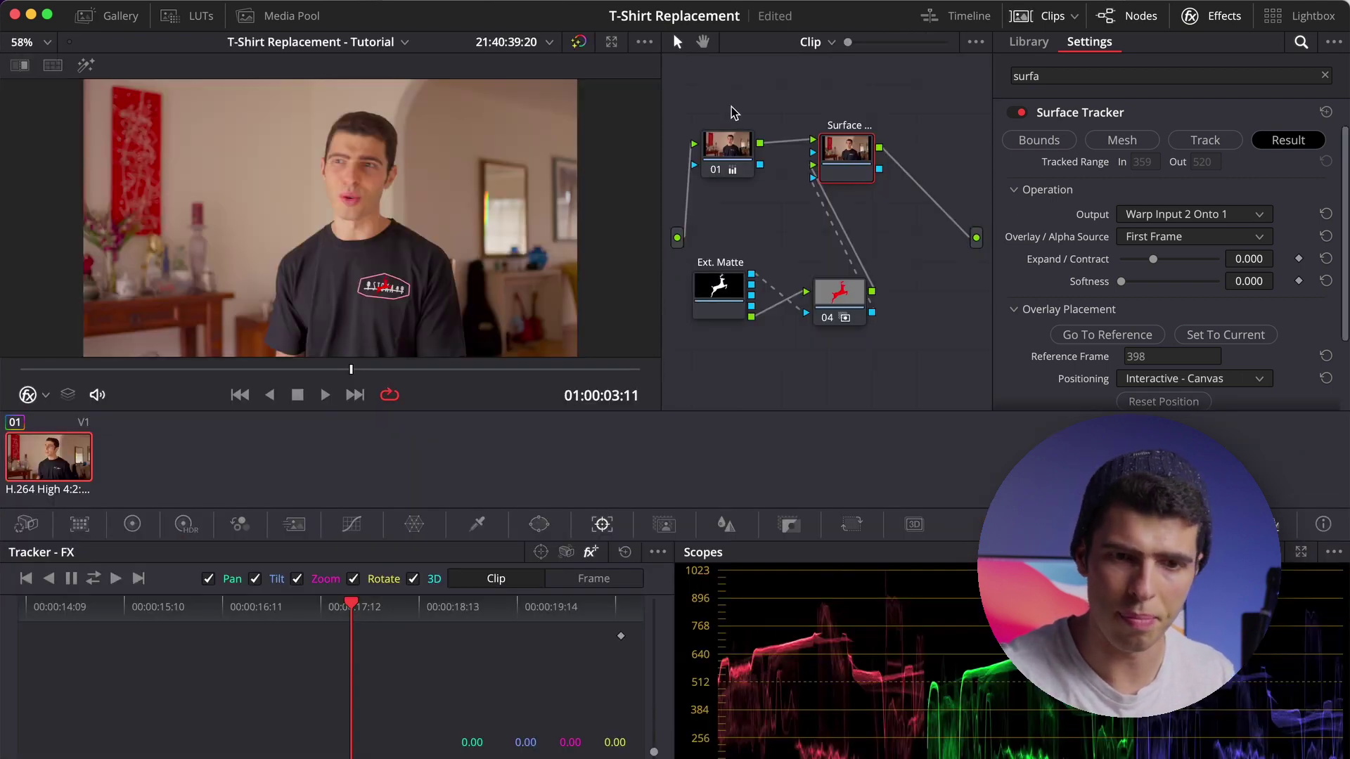
# Step: Close the effects list and disable the Surface Tracker, external matte and deer logo nodes together
pyautogui.click(1213, 18)
pyautogui.click(791, 285)
pyautogui.click(930, 151)
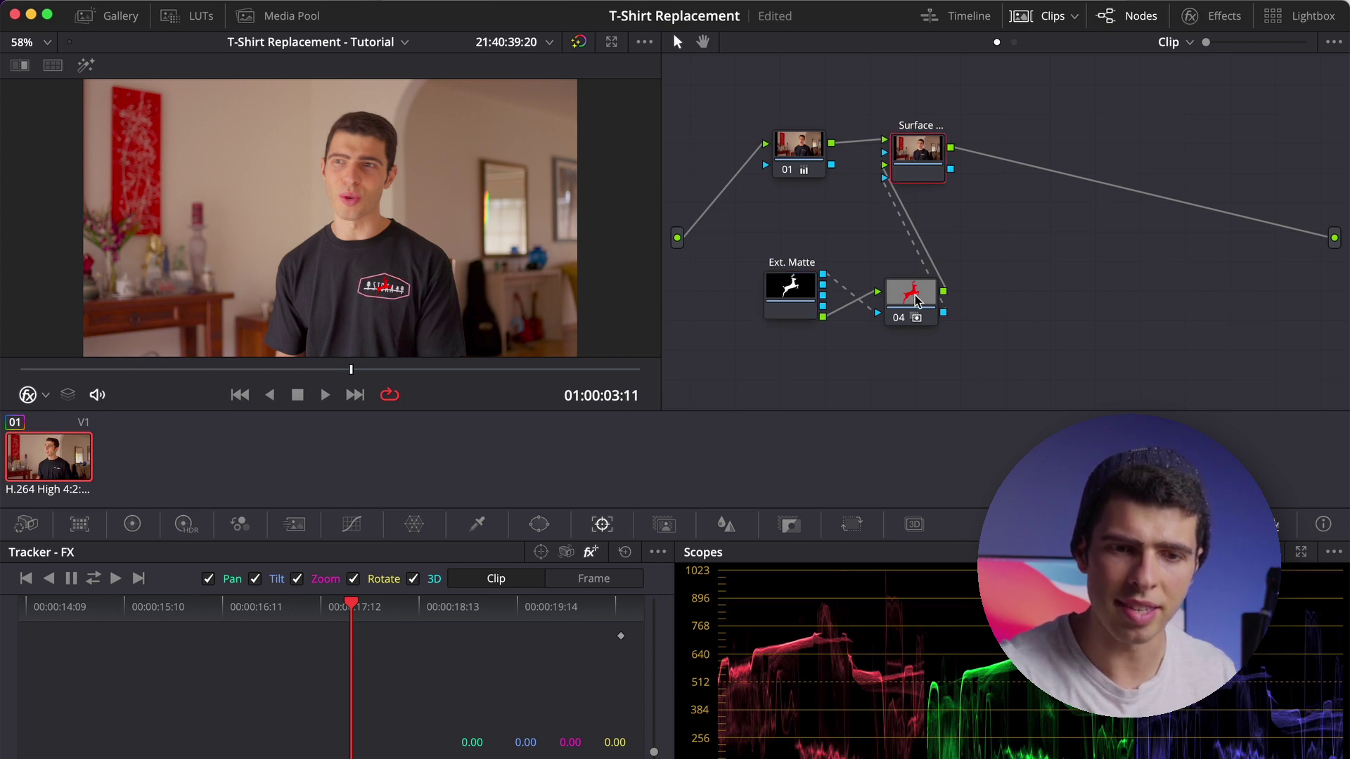
pyautogui.keyDown('shift'); pyautogui.click(788, 291); pyautogui.keyUp('shift')
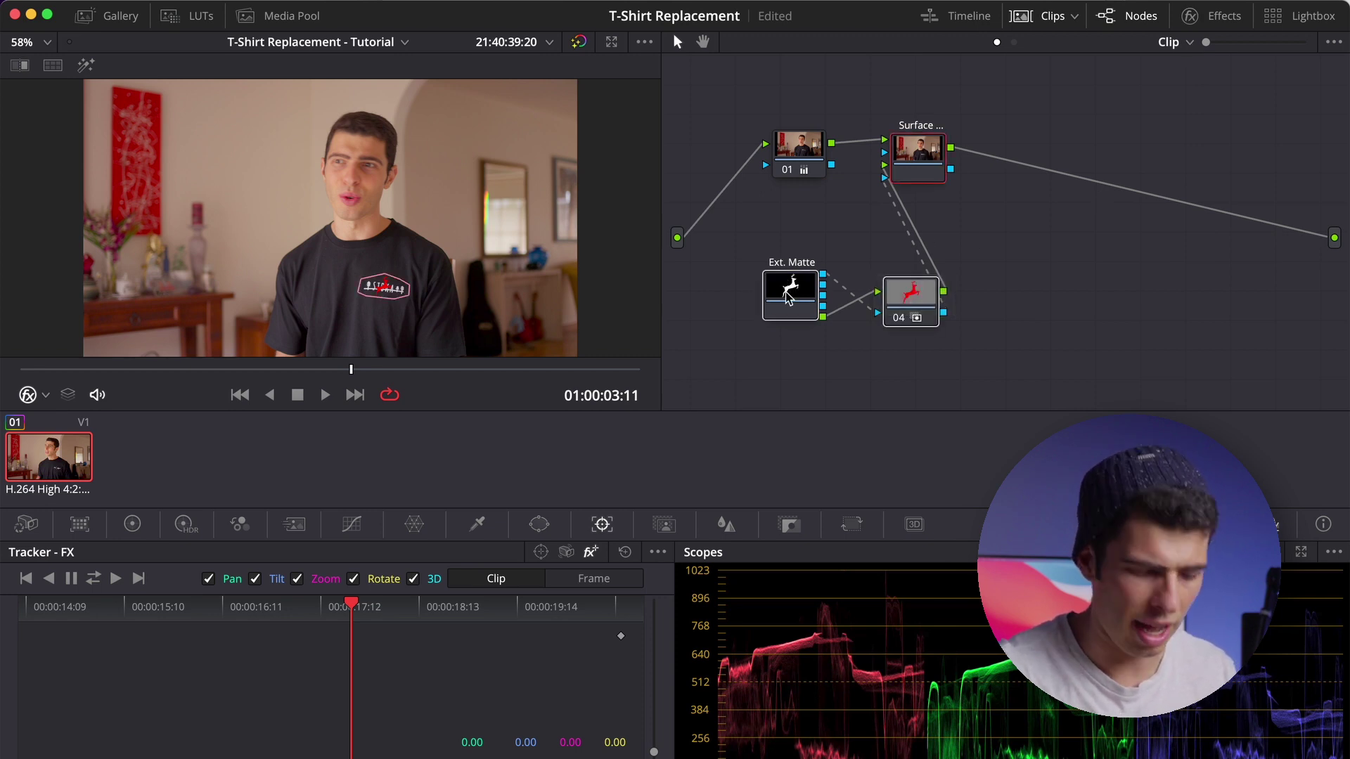
pyautogui.hotkey('ctrl', 'd')
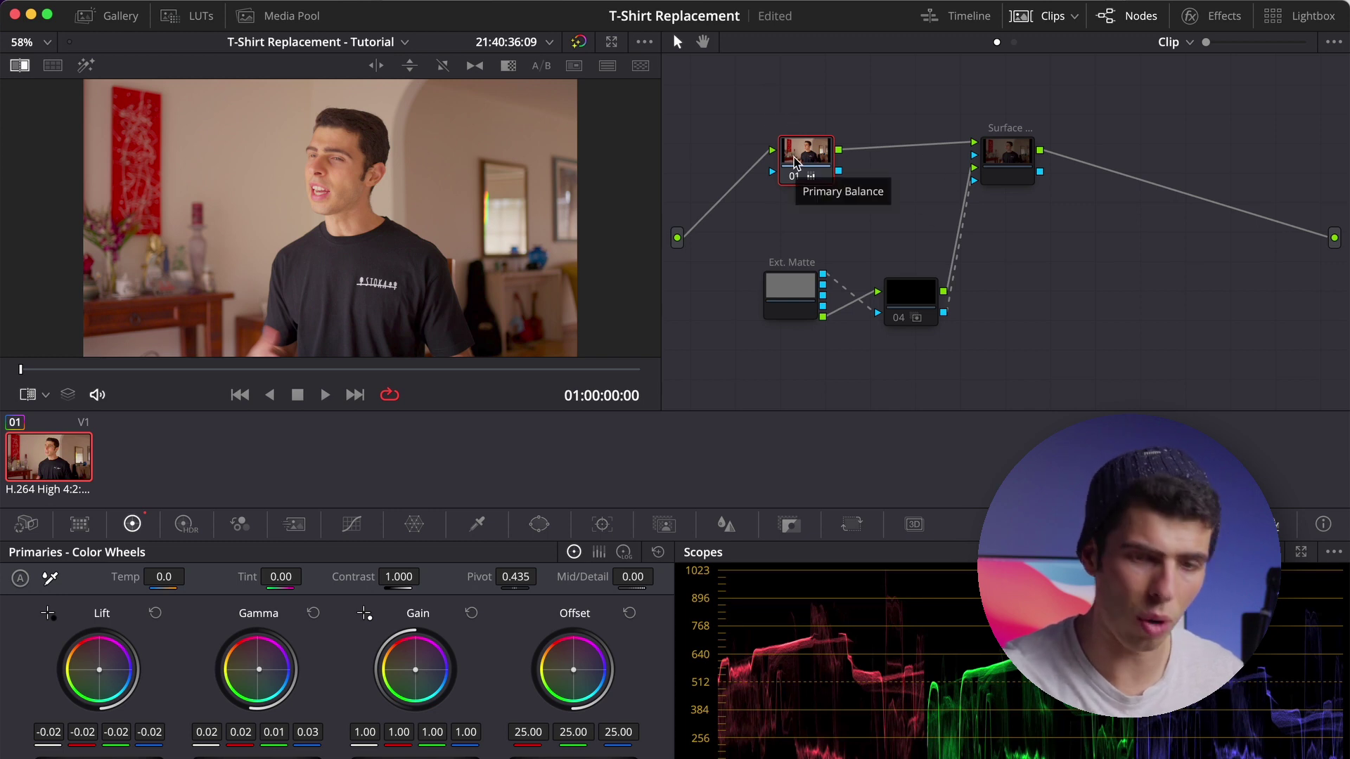
# Step: Add a serial node after node 01 and line it up before the Surface Tracker node
pyautogui.hotkey('alt', 's')
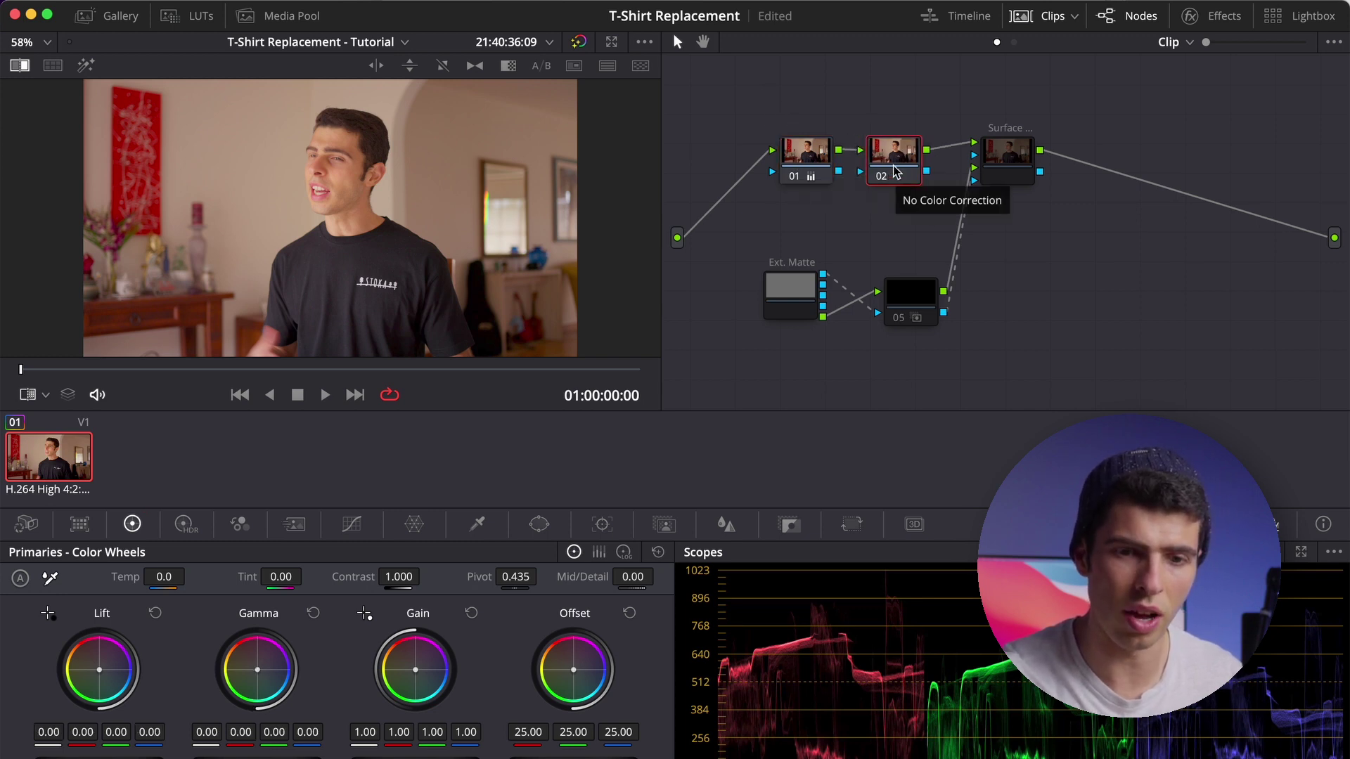
pyautogui.moveTo(899, 165); pyautogui.dragTo(907, 156)
pyautogui.scroll(3, 378, 292)
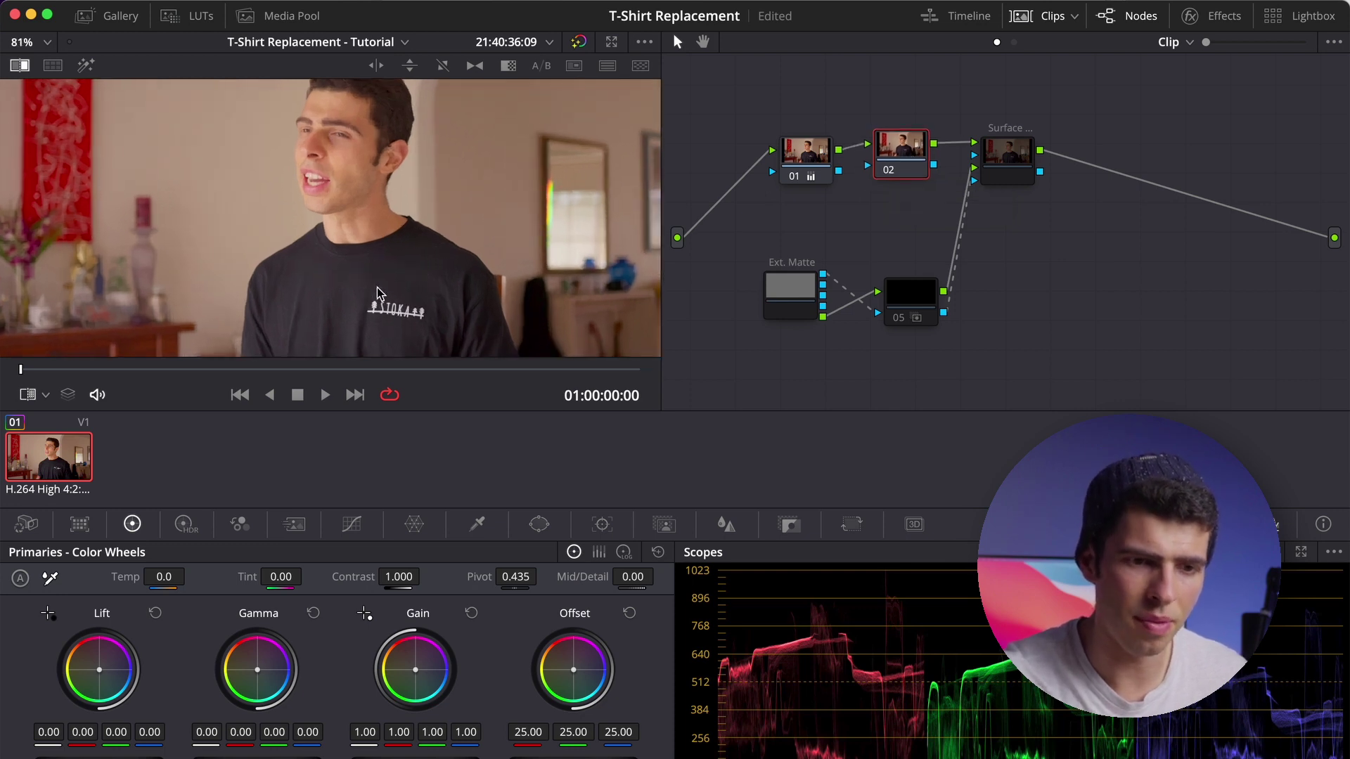
# Step: Switch the new node's tracker to FX mode and add a tracking point
pyautogui.click(601, 524)
pyautogui.click(542, 553)
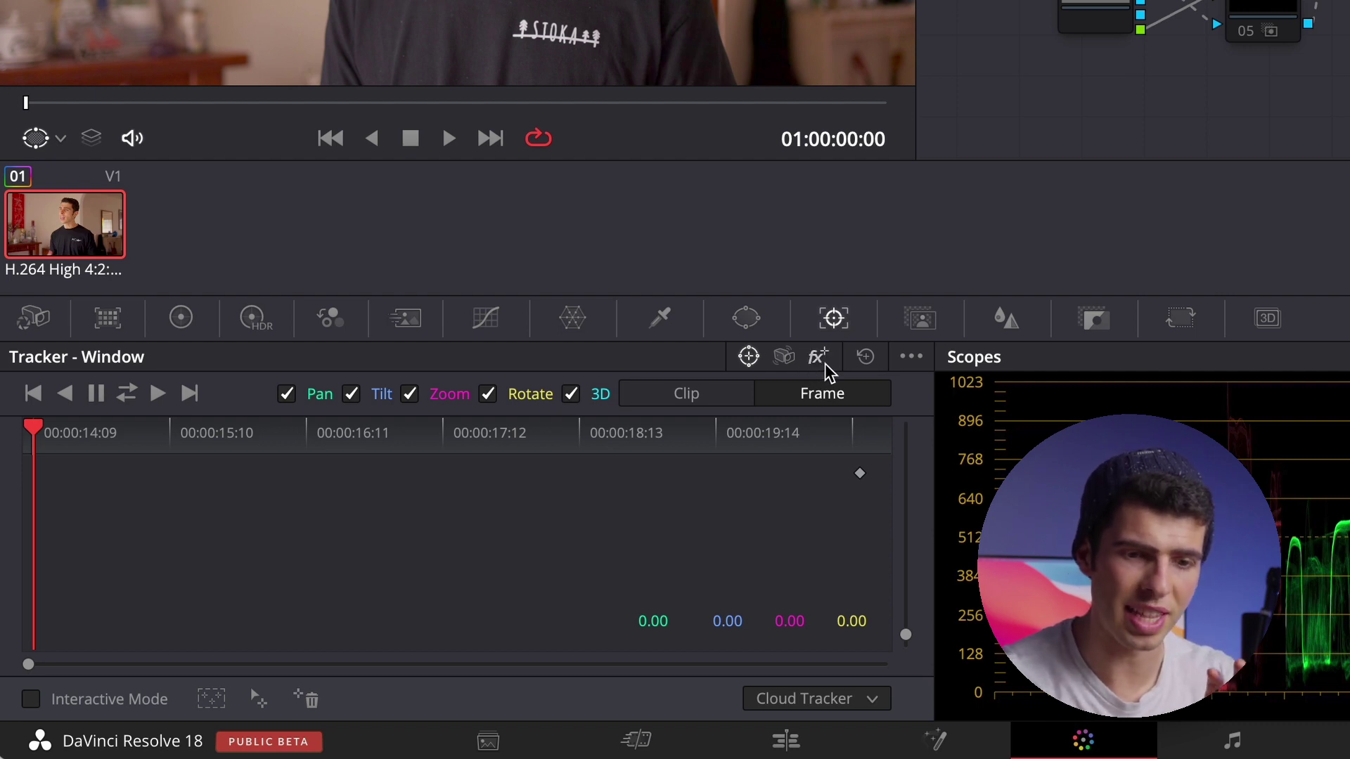
pyautogui.click(818, 357)
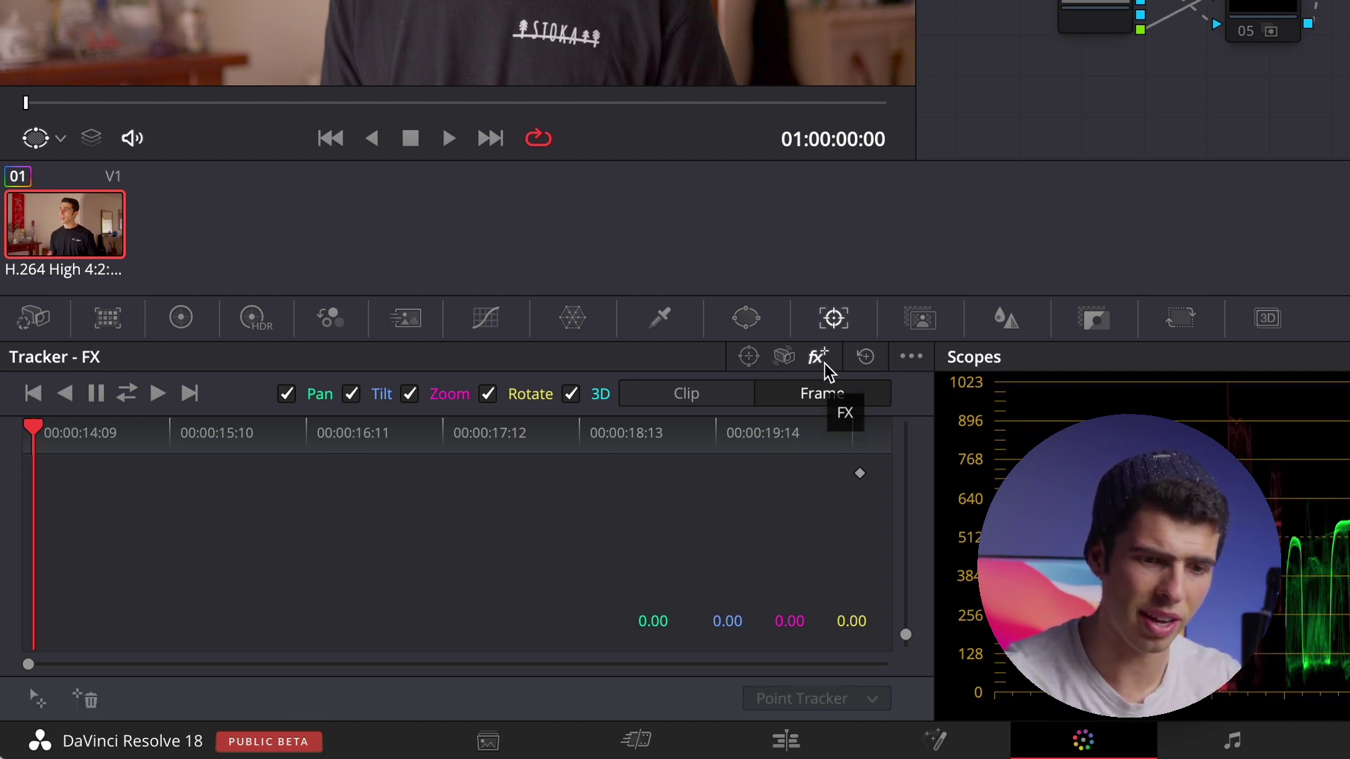
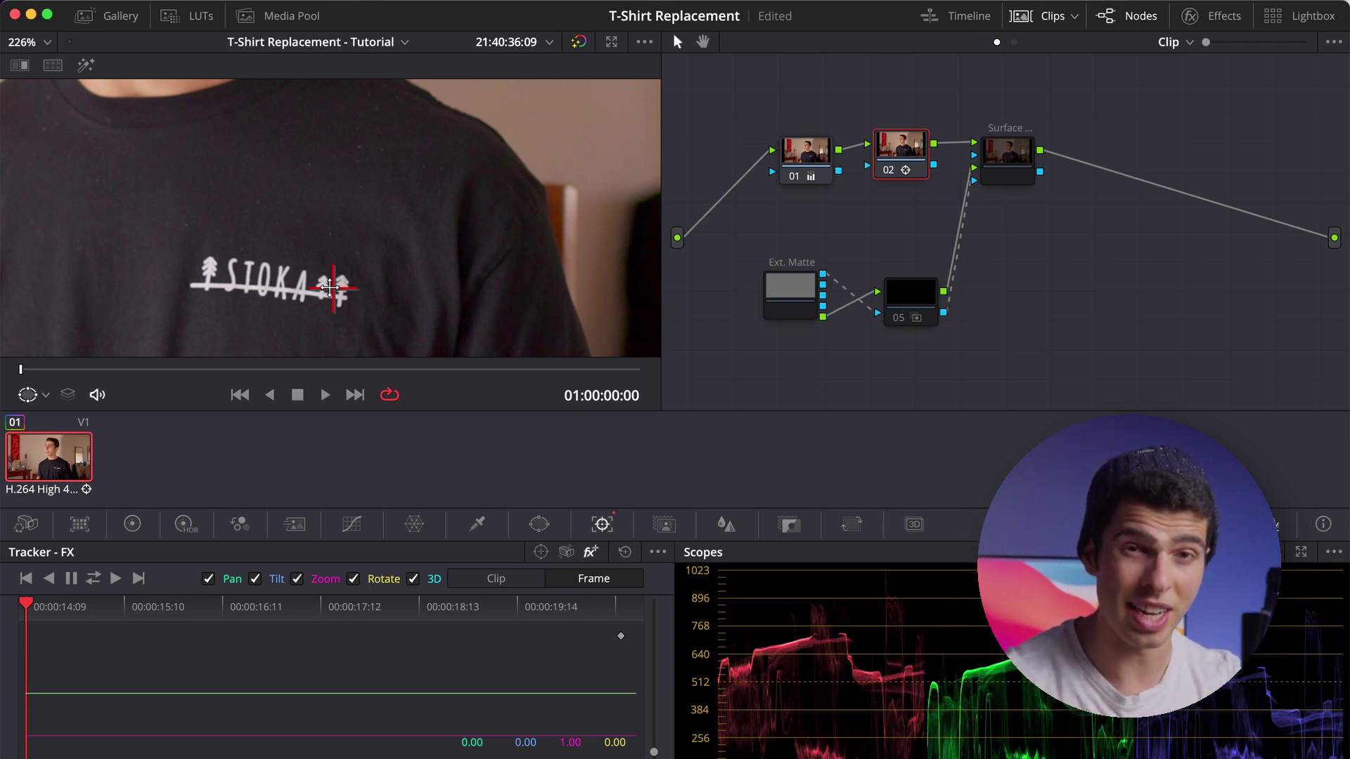
# Step: Position the tracking point on the trunk of the single tree beside the S of the STOKA logo
pyautogui.scroll(3, 477, 290)
pyautogui.scroll(1, 477, 290)
pyautogui.moveTo(477, 289); pyautogui.dragTo(425, 200)
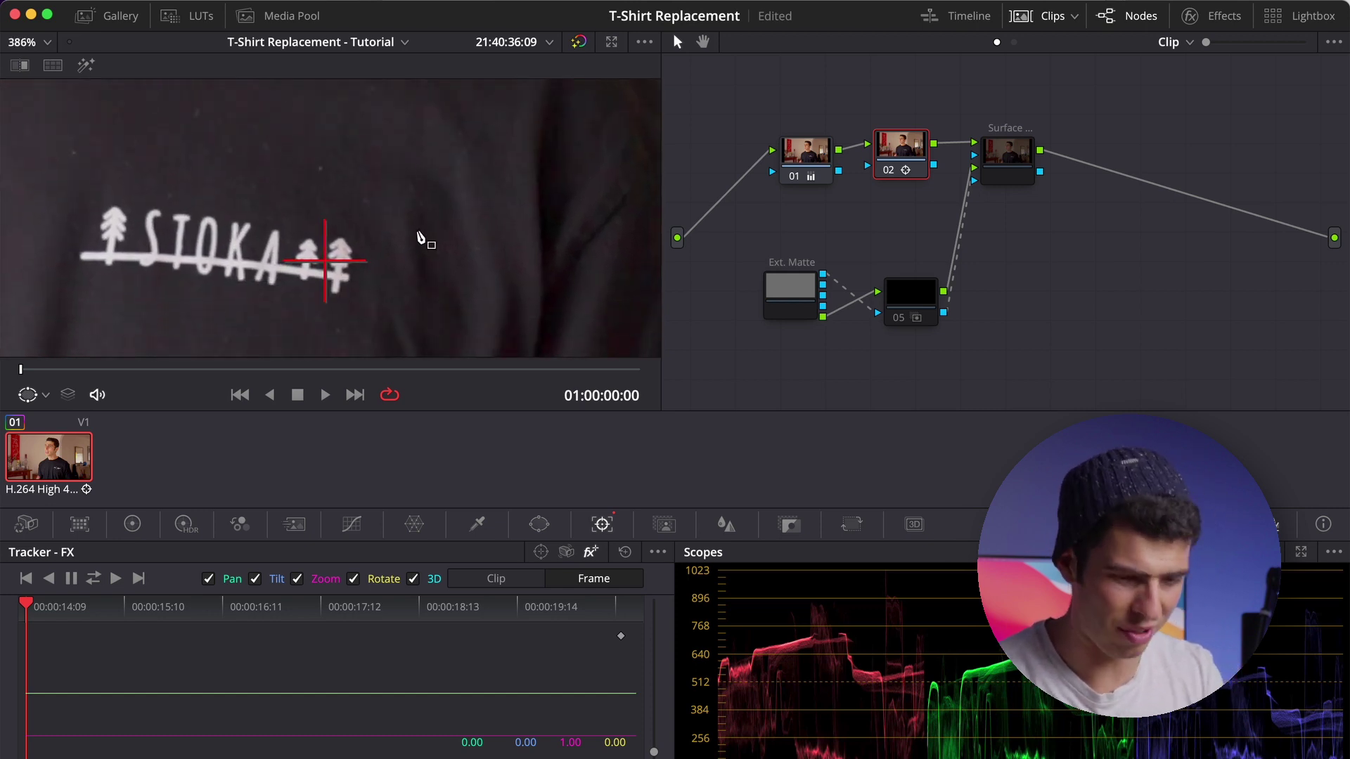
pyautogui.hotkey('alt', 'f')
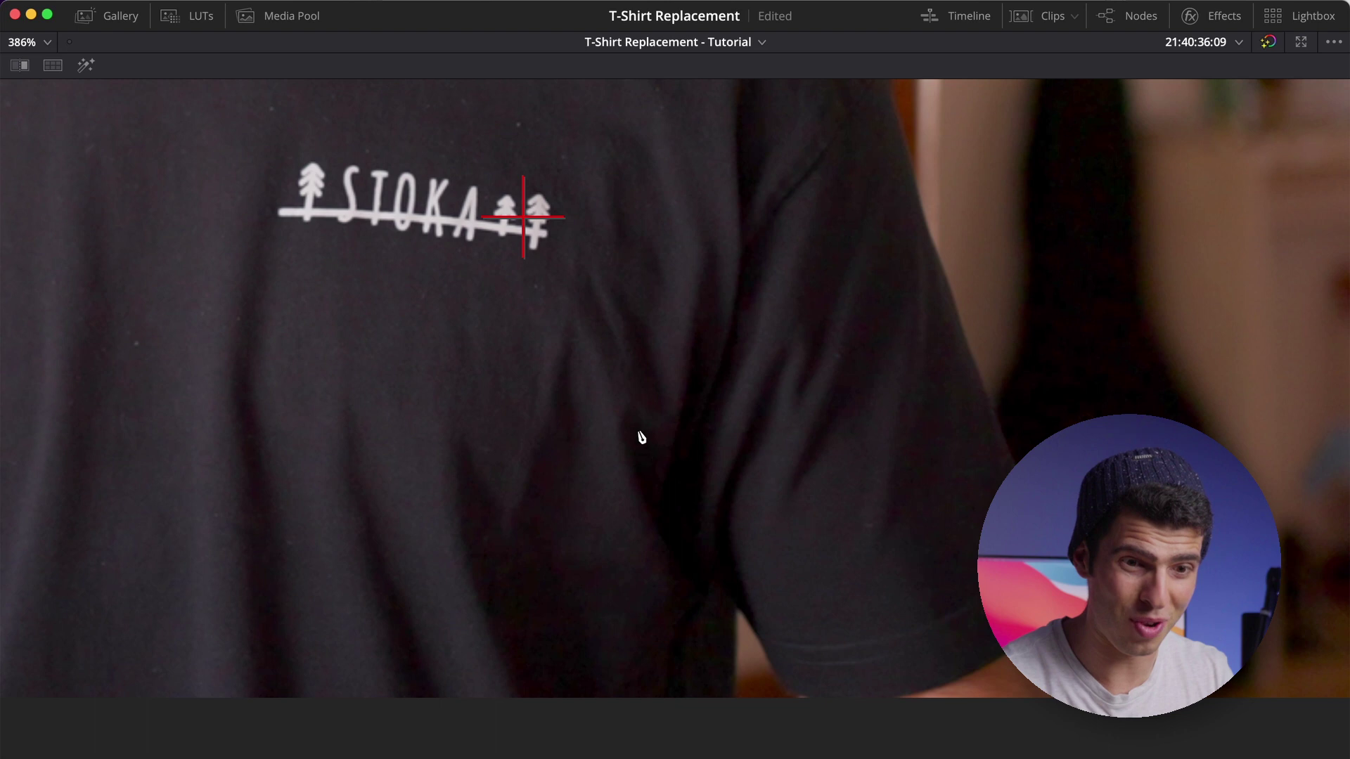
pyautogui.scroll(3, 635, 432)
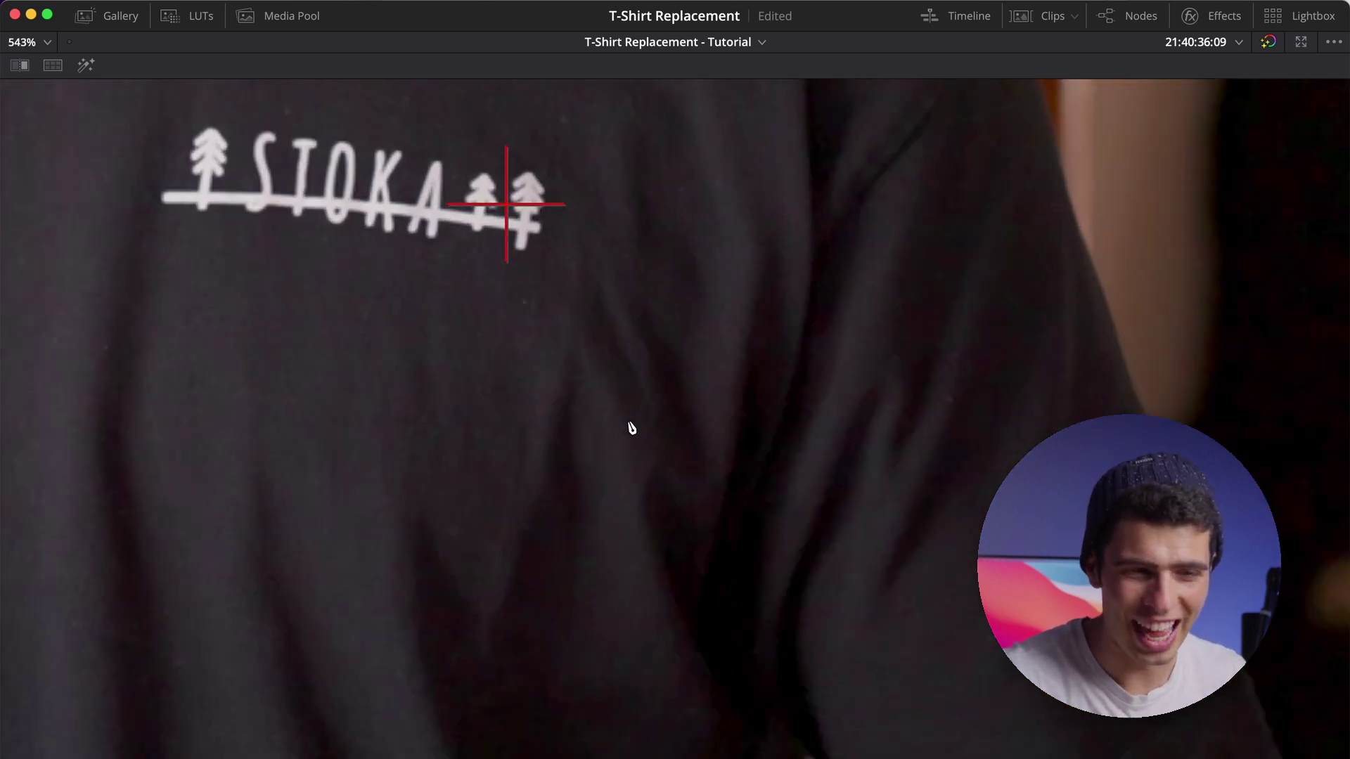
pyautogui.moveTo(507, 205); pyautogui.dragTo(485, 213)
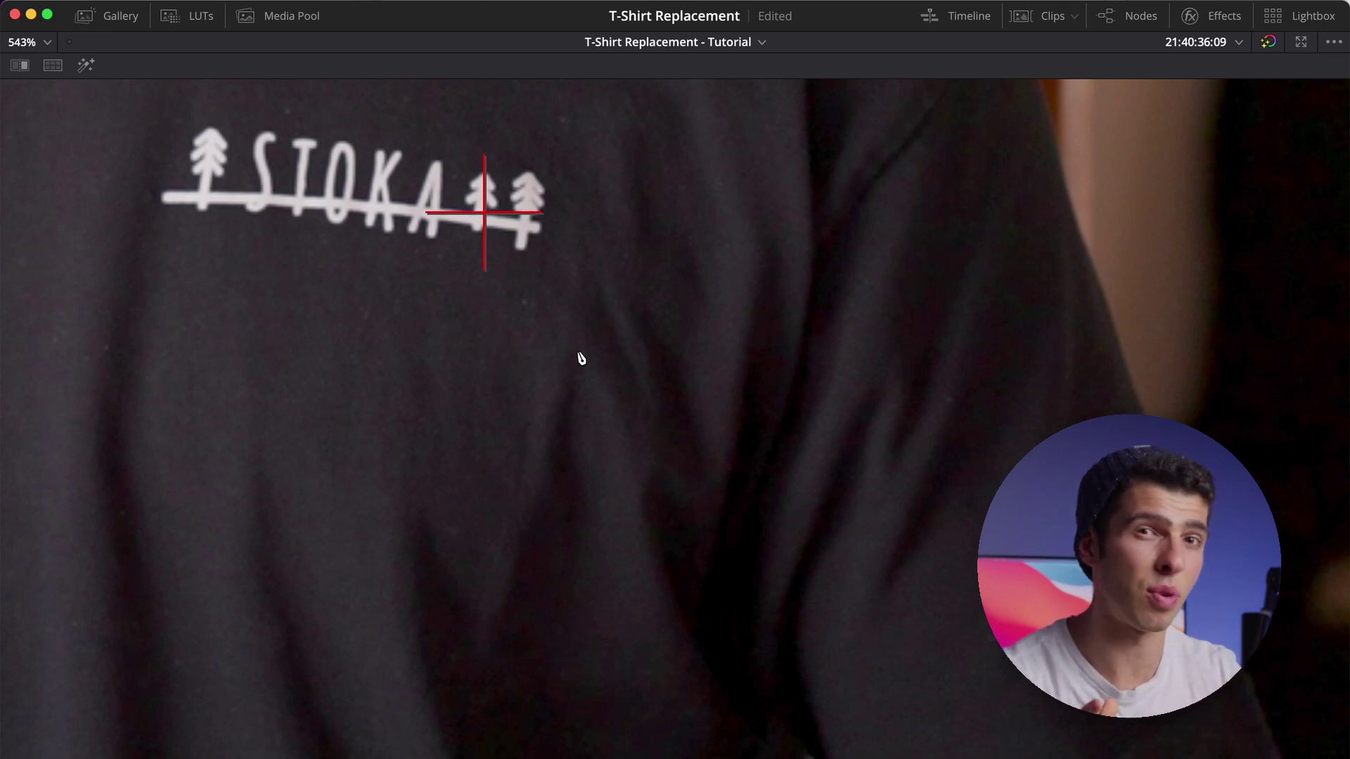
pyautogui.scroll(3, 581, 358)
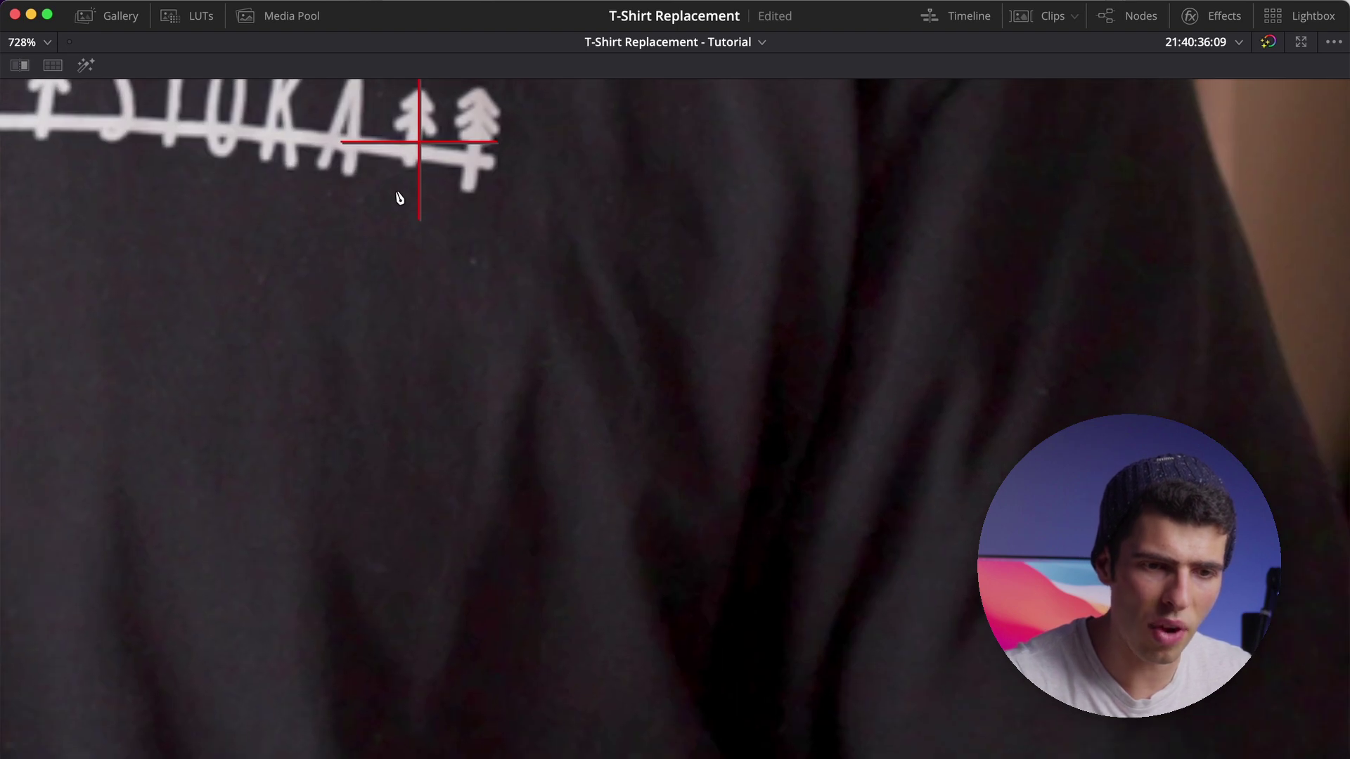
pyautogui.moveTo(401, 196); pyautogui.dragTo(521, 380)
pyautogui.moveTo(567, 318); pyautogui.dragTo(196, 290)
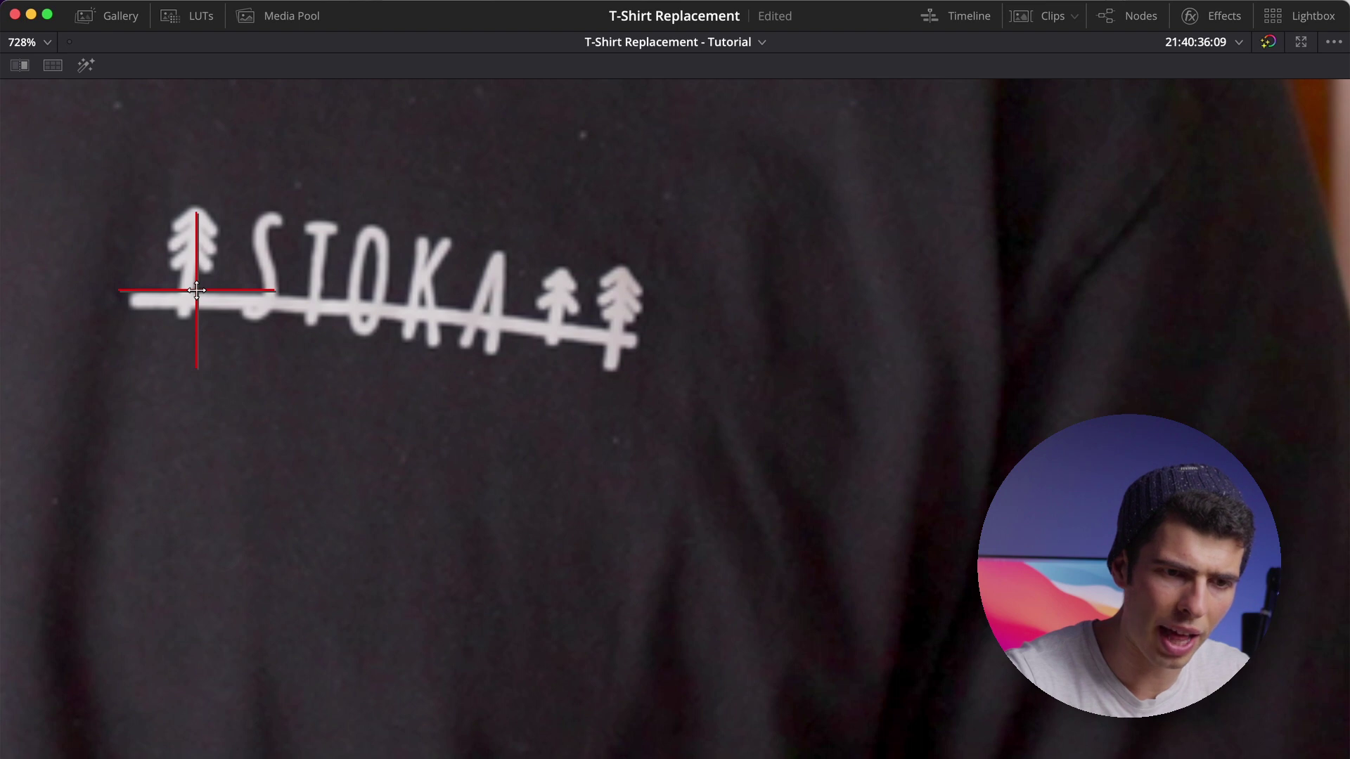
pyautogui.scroll(-4, 342, 299)
pyautogui.scroll(2, 343, 302)
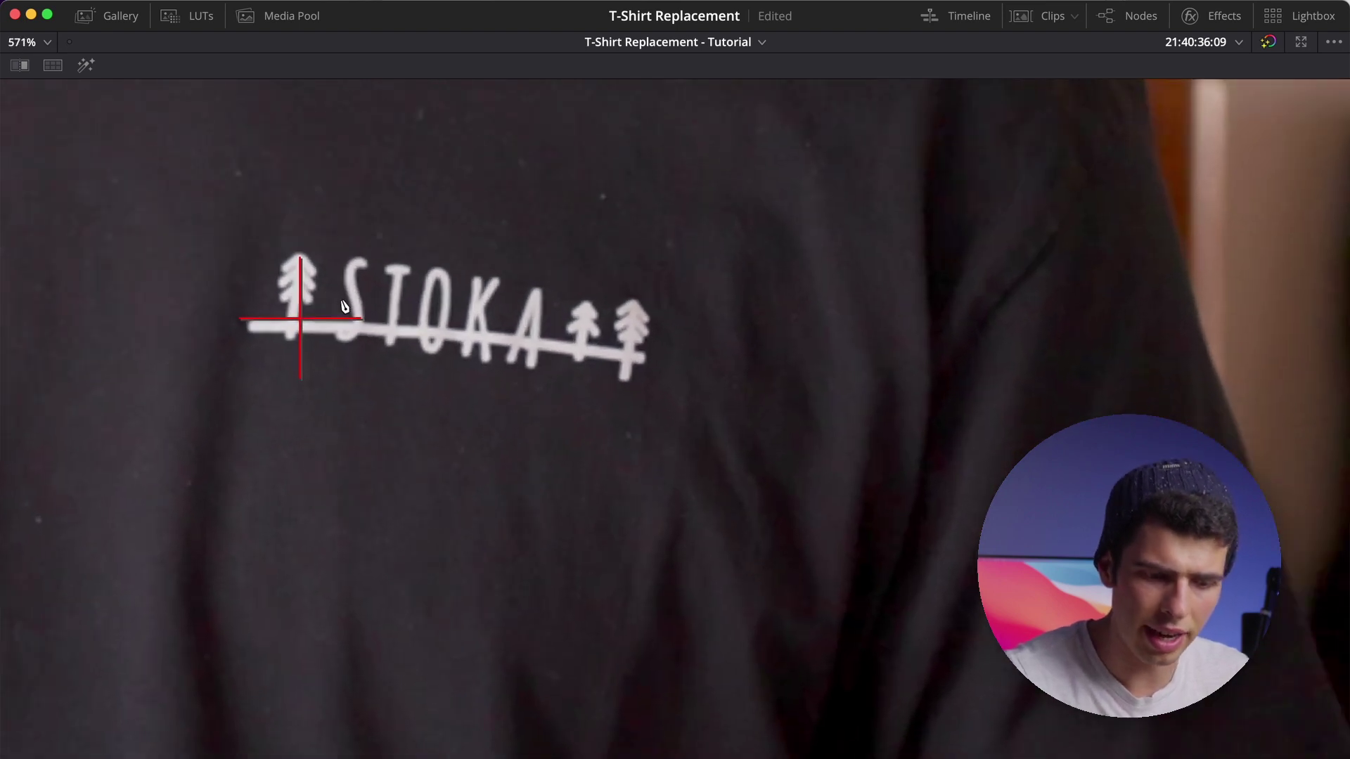
# Step: Return to the standard layout and track the point forward through the whole clip
pyautogui.hotkey('alt', 'f')
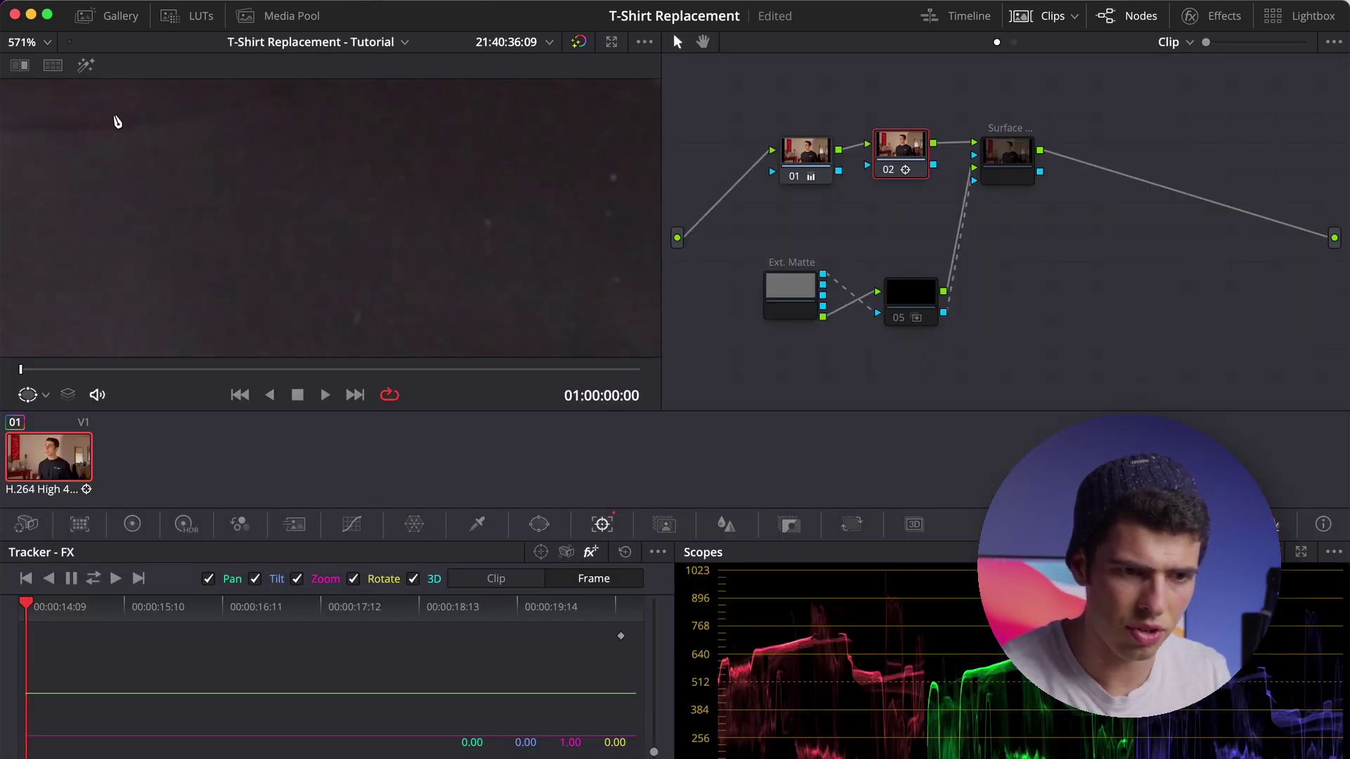
pyautogui.scroll(-3, 274, 253)
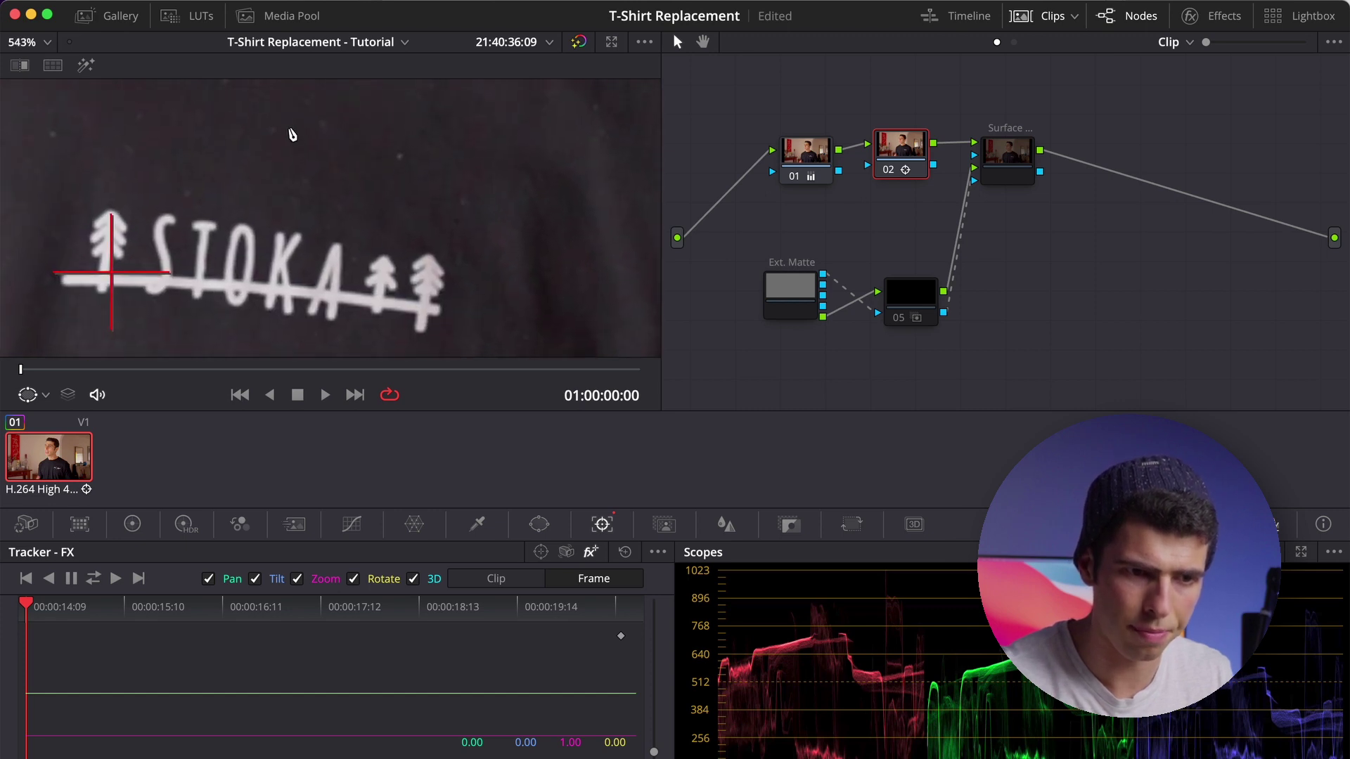
pyautogui.click(115, 581)
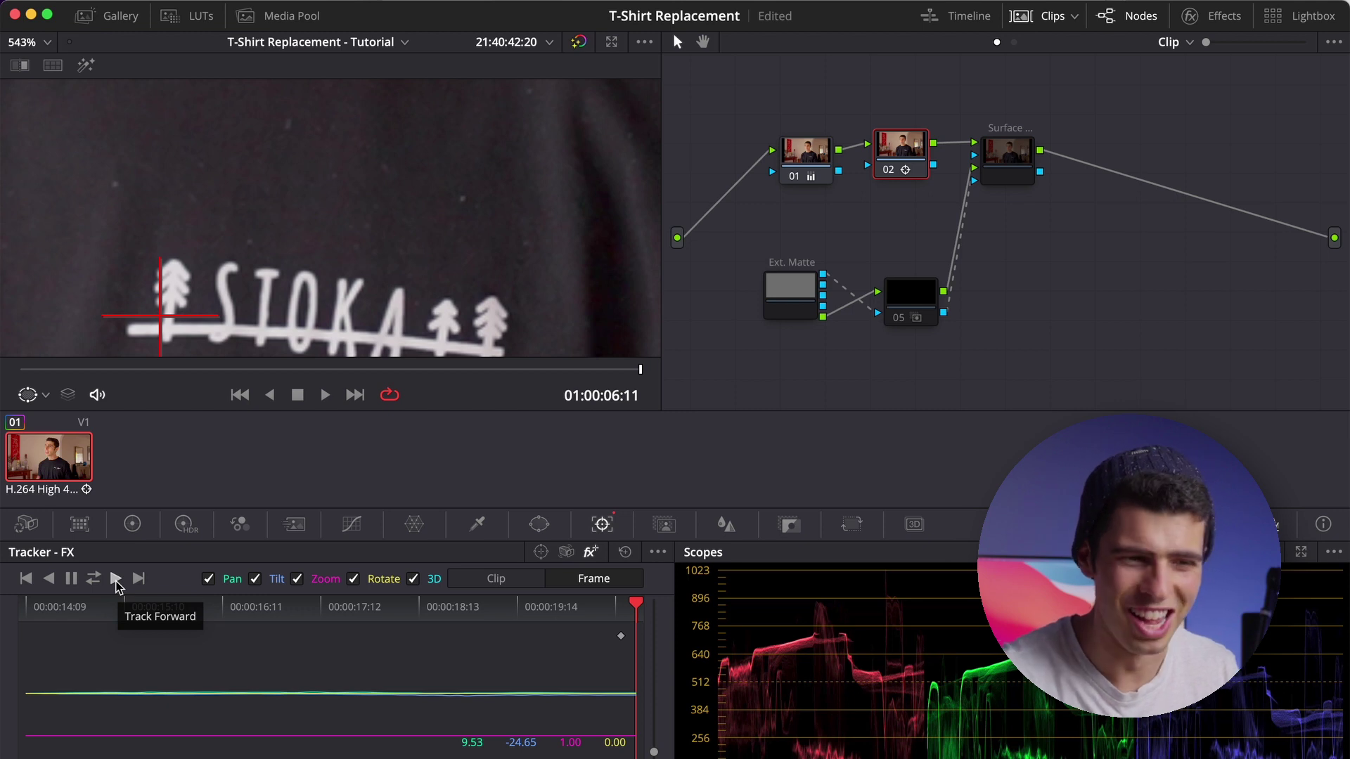
pyautogui.scroll(-3, 492, 274)
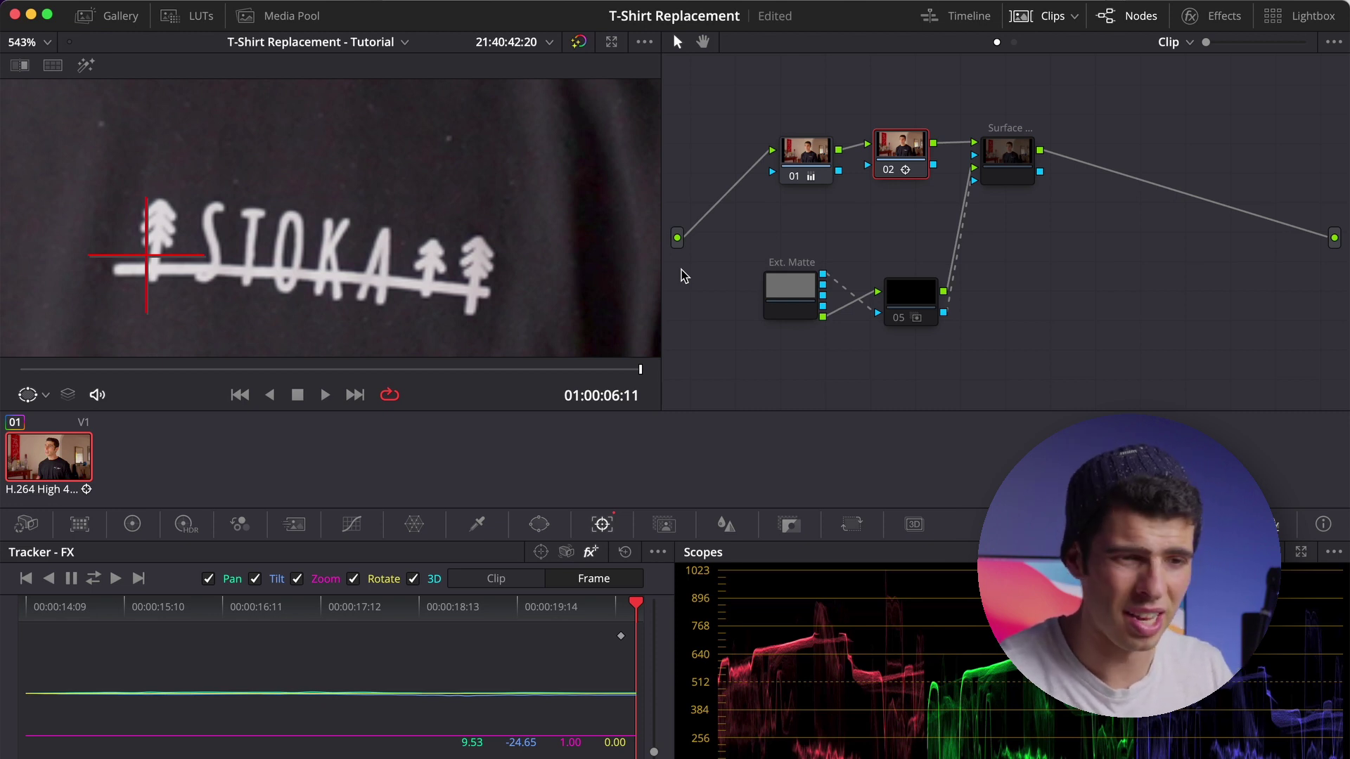
# Step: Scrub through the clip to check the point track and save the project
pyautogui.moveTo(452, 372); pyautogui.dragTo(643, 369)
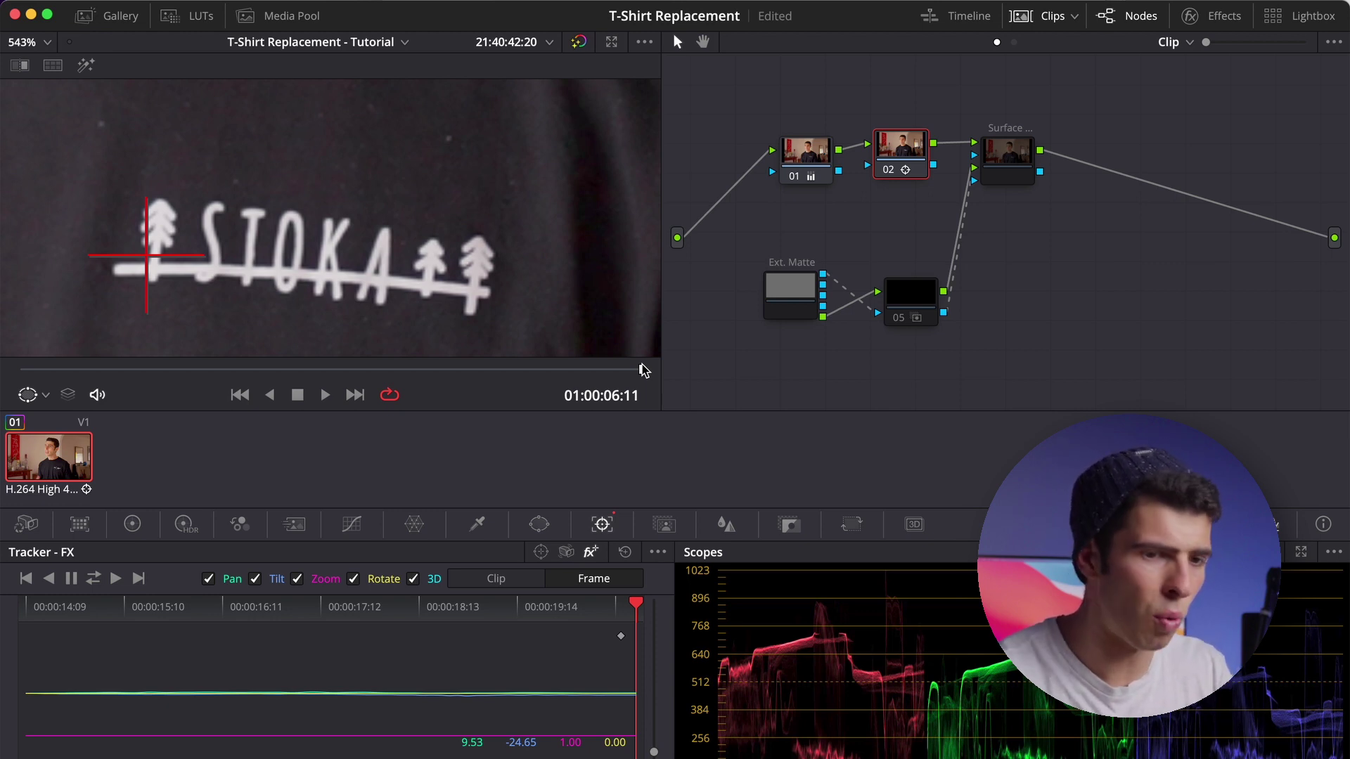
pyautogui.scroll(-3, 380, 273)
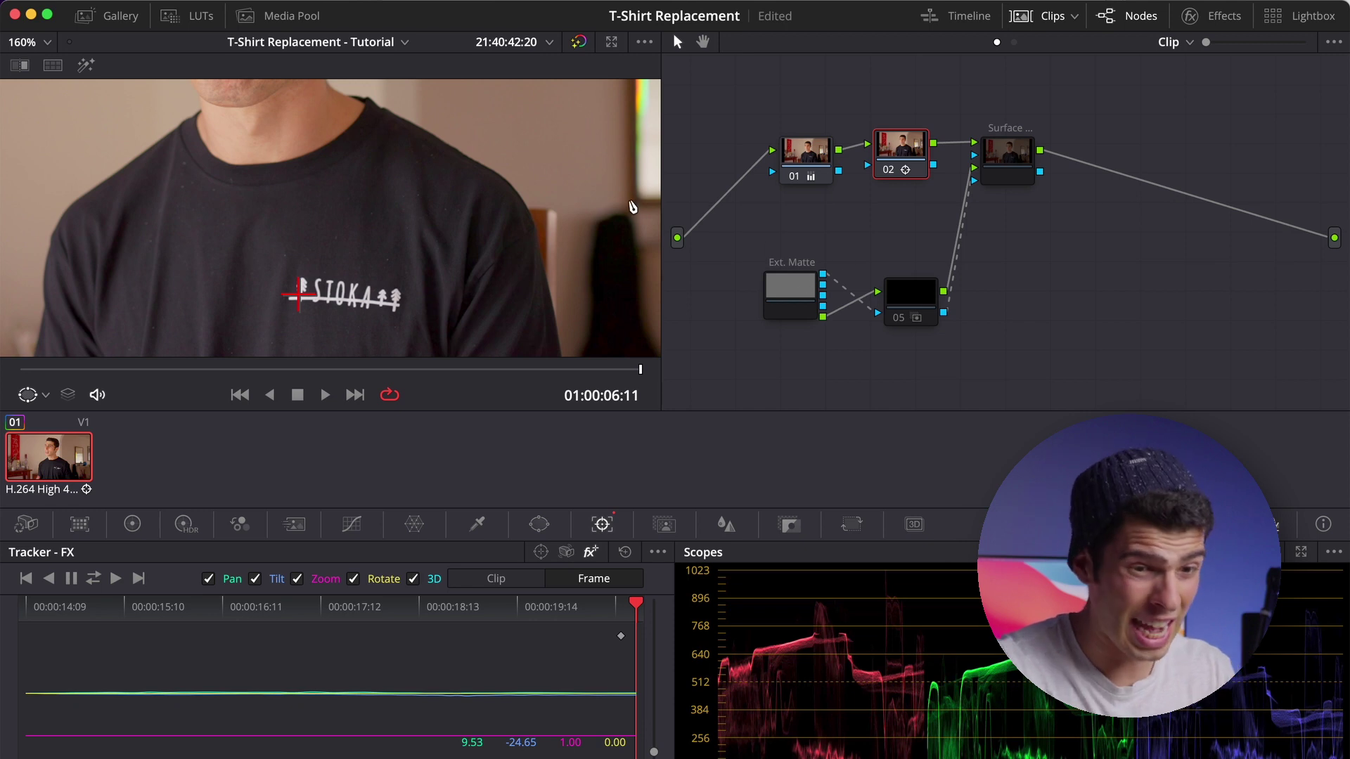
pyautogui.press('super+s')
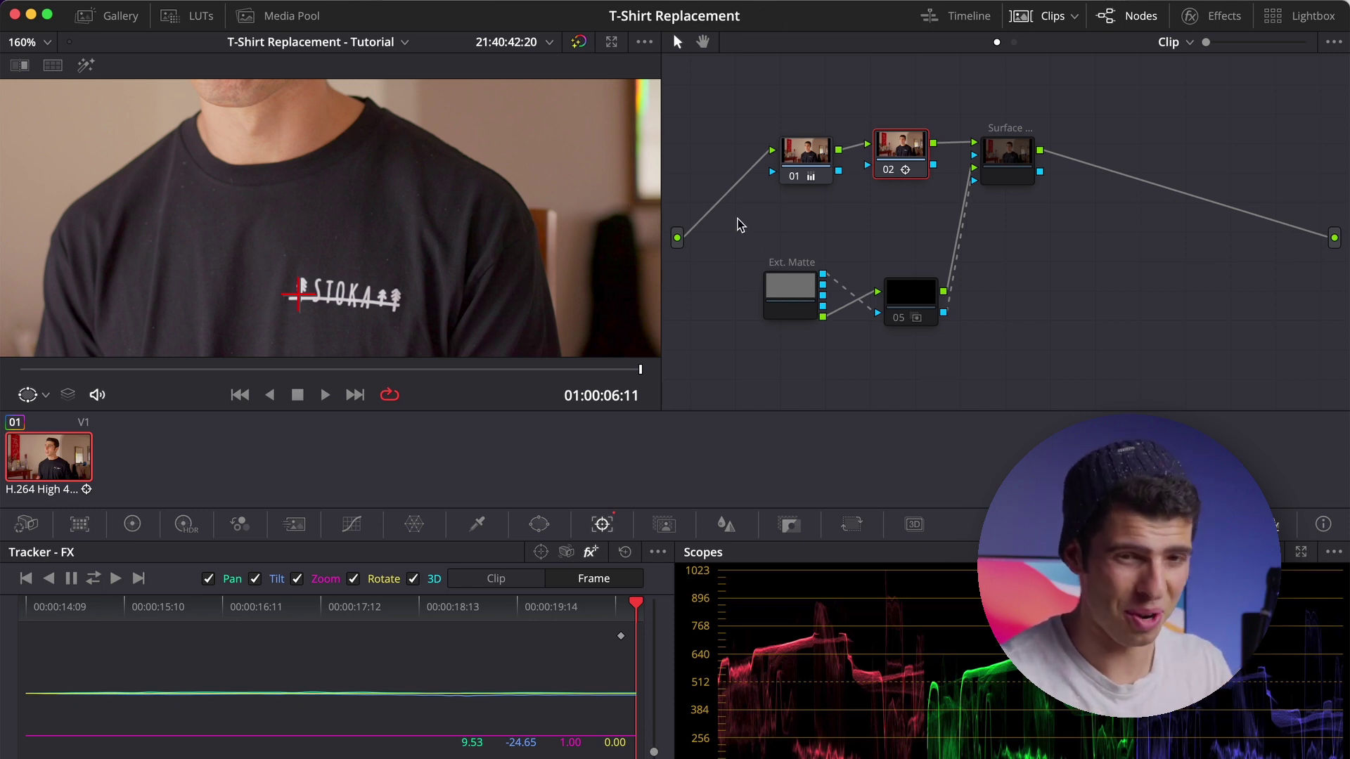
# Step: Search the effects library for "patch" and apply Patch Replacer to node 02
pyautogui.click(1209, 20)
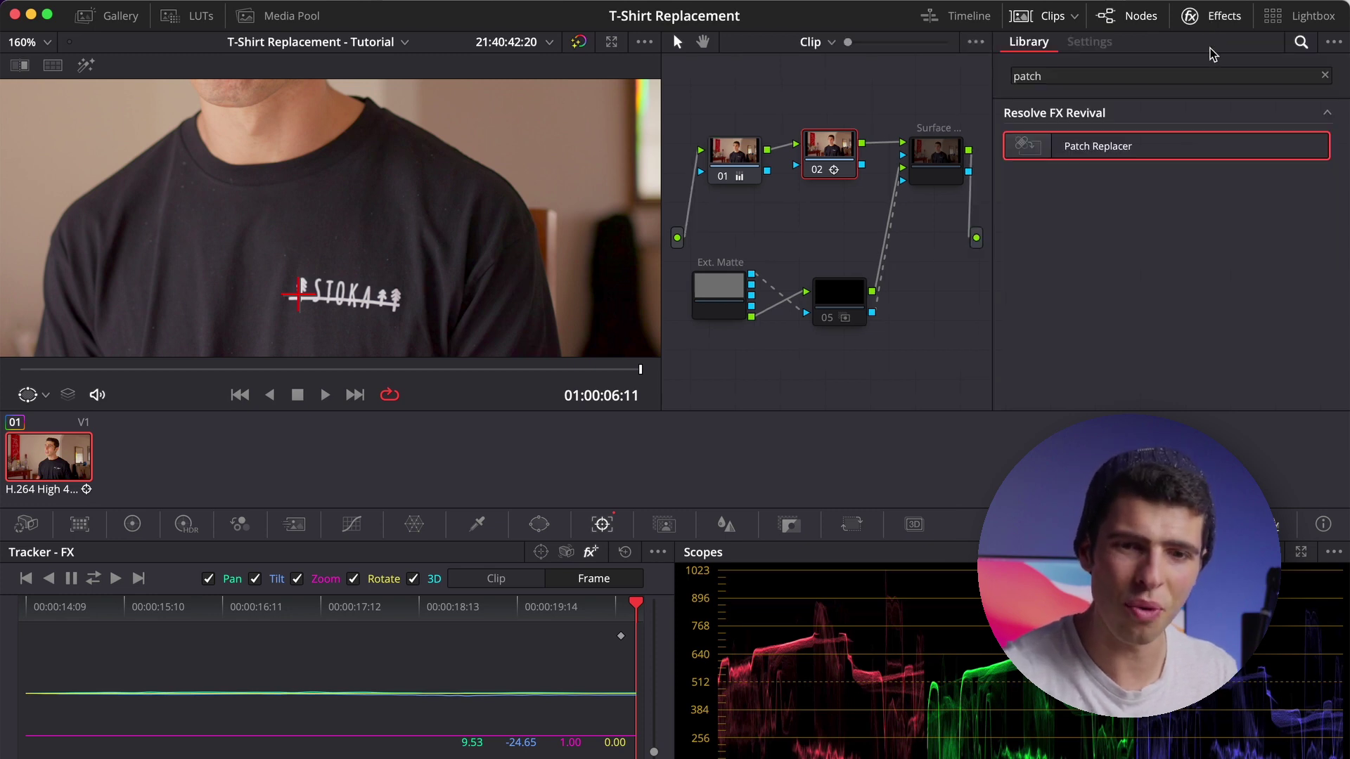
pyautogui.click(1100, 77)
pyautogui.press('BackSpace')
pyautogui.press('BackSpace')
pyautogui.press('BackSpace')
pyautogui.press('BackSpace')
pyautogui.press('BackSpace')
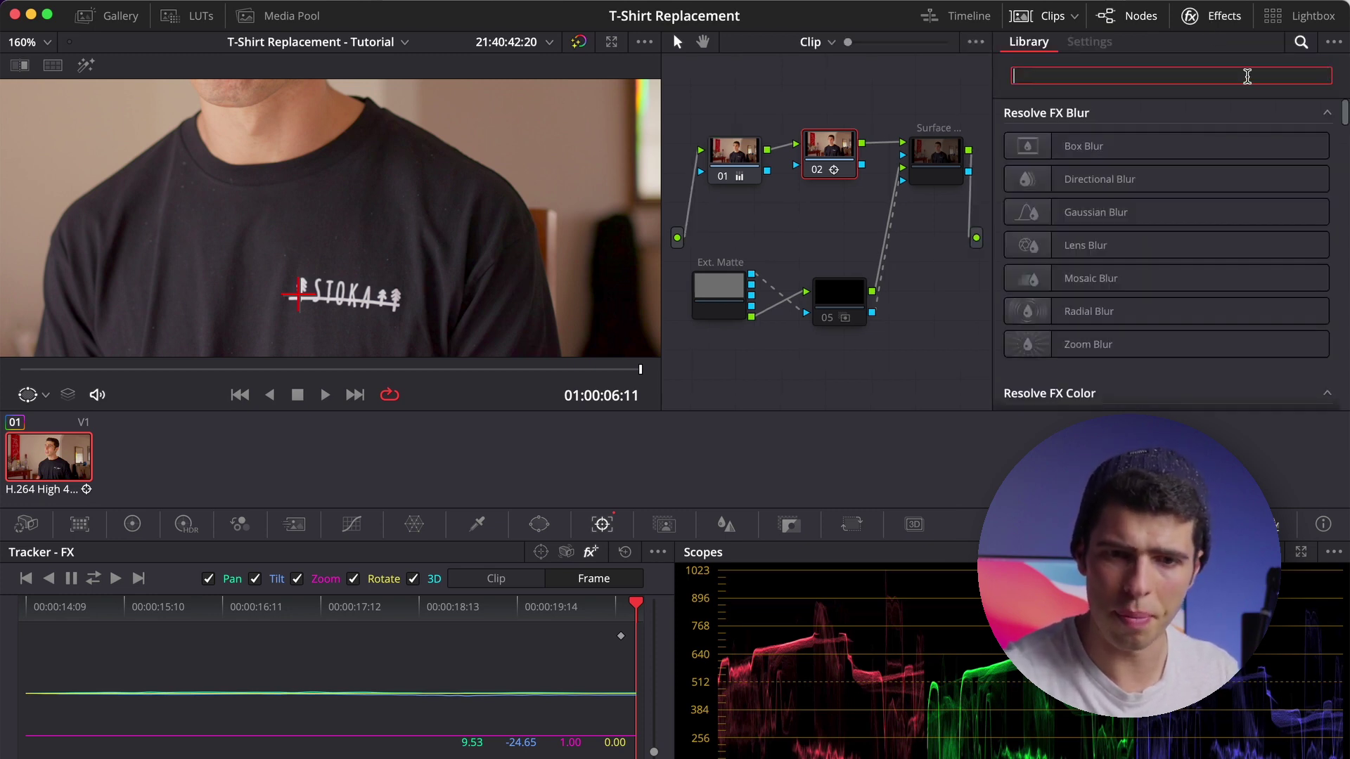
pyautogui.write('patch')
pyautogui.moveTo(1096, 145); pyautogui.dragTo(828, 141)
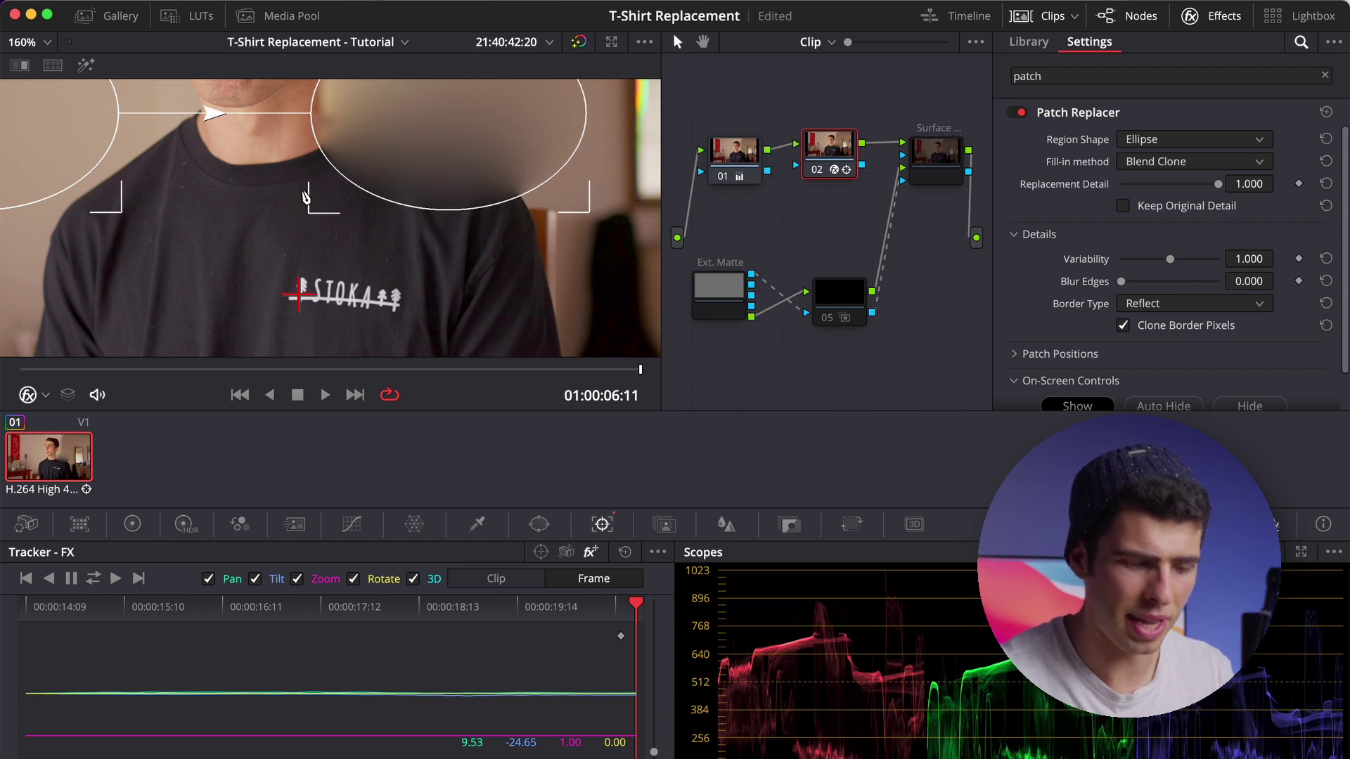
# Step: Keep the Ellipse region shape and move and shrink the Patch Replacer's target ellipse to cover the STOKA logo
pyautogui.hotkey('alt', 'f')
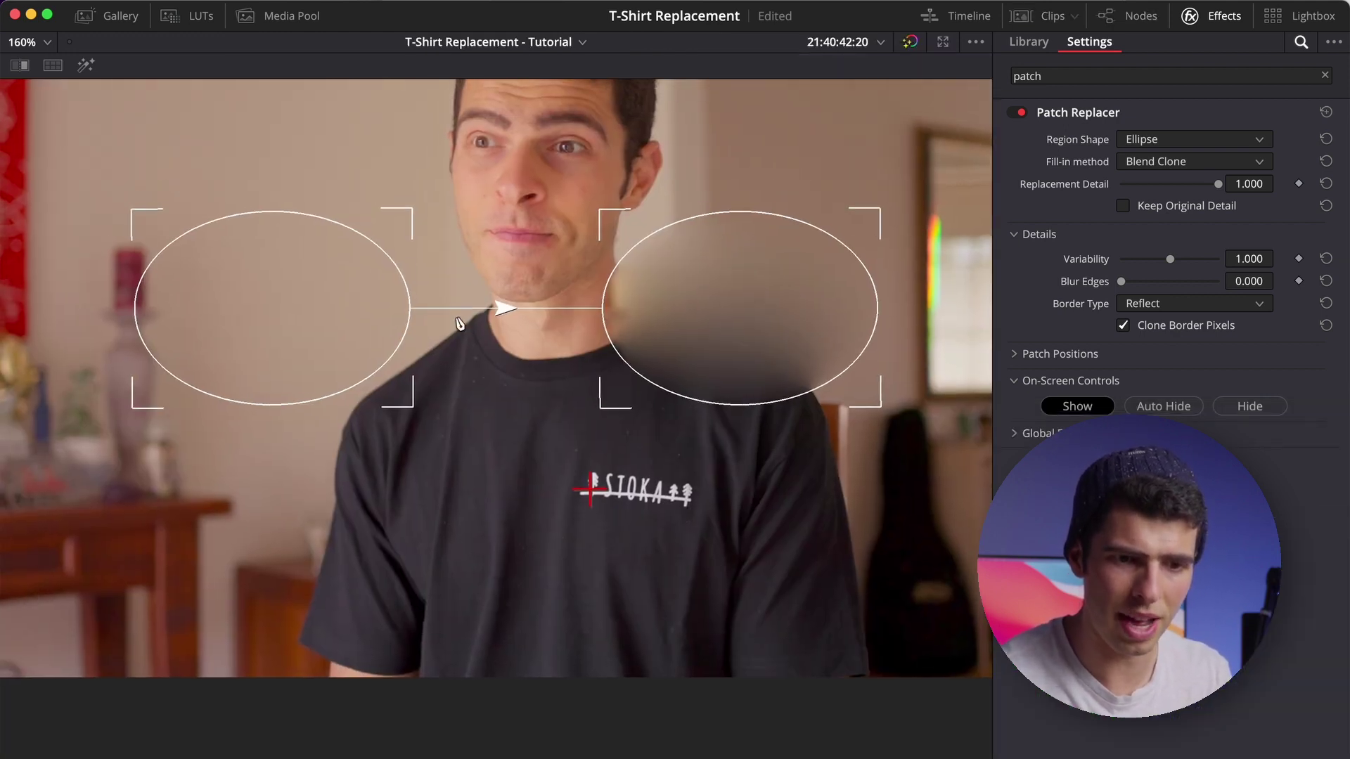
pyautogui.click(1155, 140)
pyautogui.click(1171, 133)
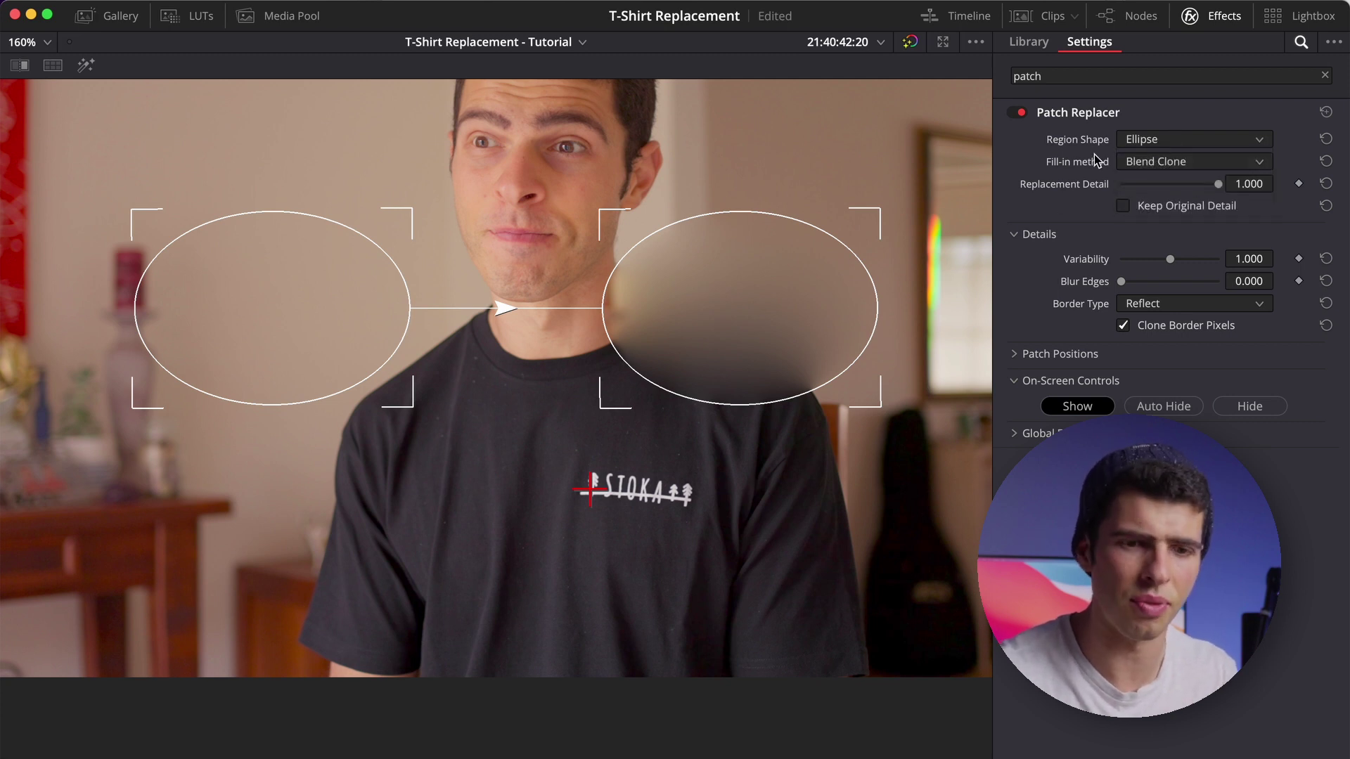
pyautogui.moveTo(759, 295); pyautogui.dragTo(654, 485)
pyautogui.moveTo(770, 399); pyautogui.dragTo(706, 466)
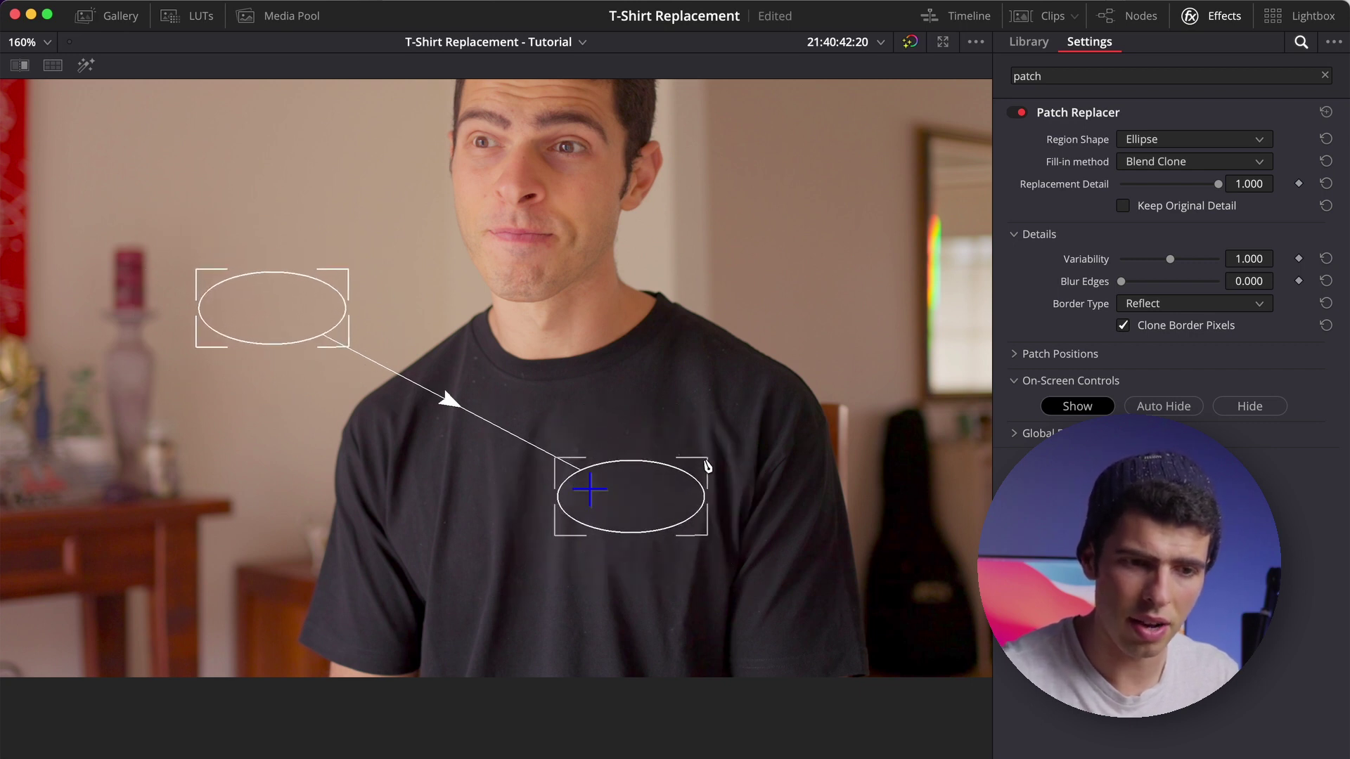
# Step: Fine-tune the patch size and move the source ellipse onto plain shirt fabric beside and slightly below the target
pyautogui.moveTo(258, 301); pyautogui.dragTo(572, 410)
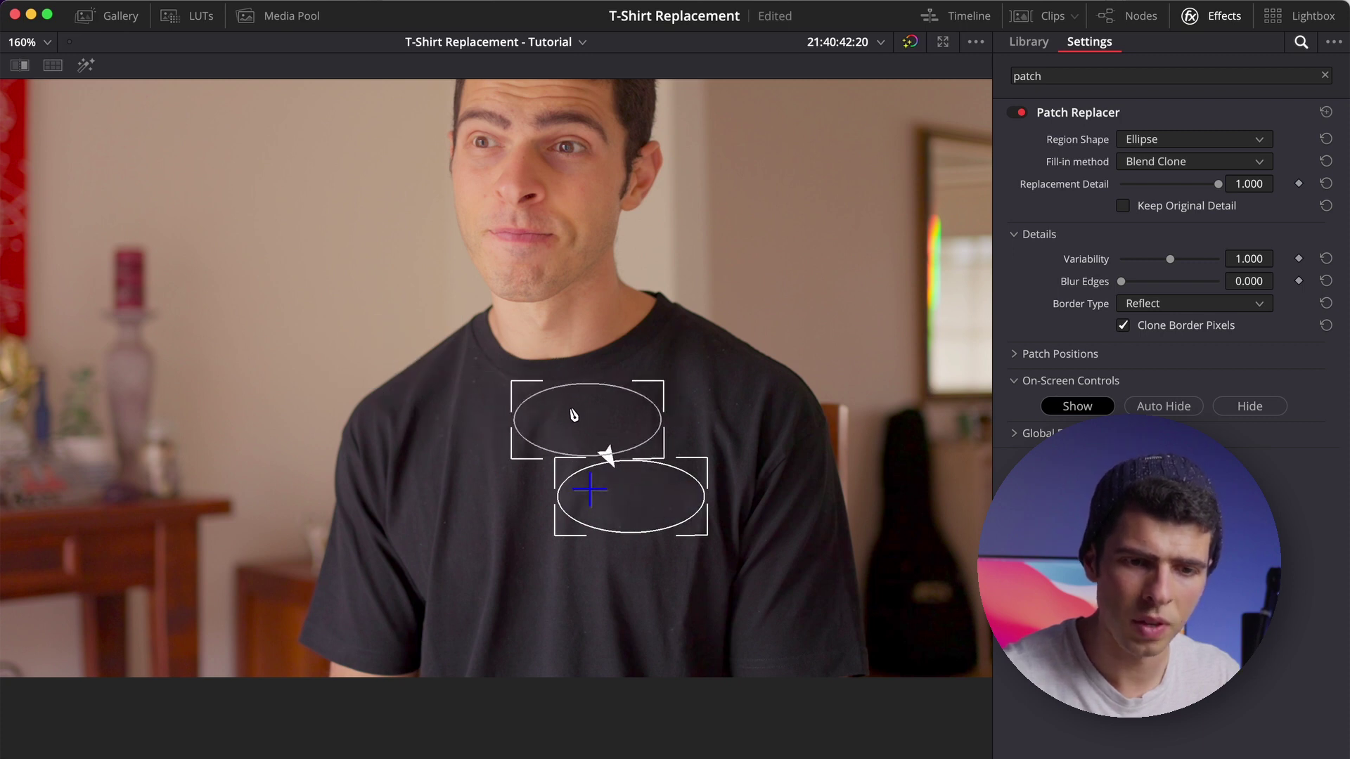
pyautogui.scroll(3, 675, 492)
pyautogui.hscroll(4, 536, 563)
pyautogui.scroll(-2, 536, 563)
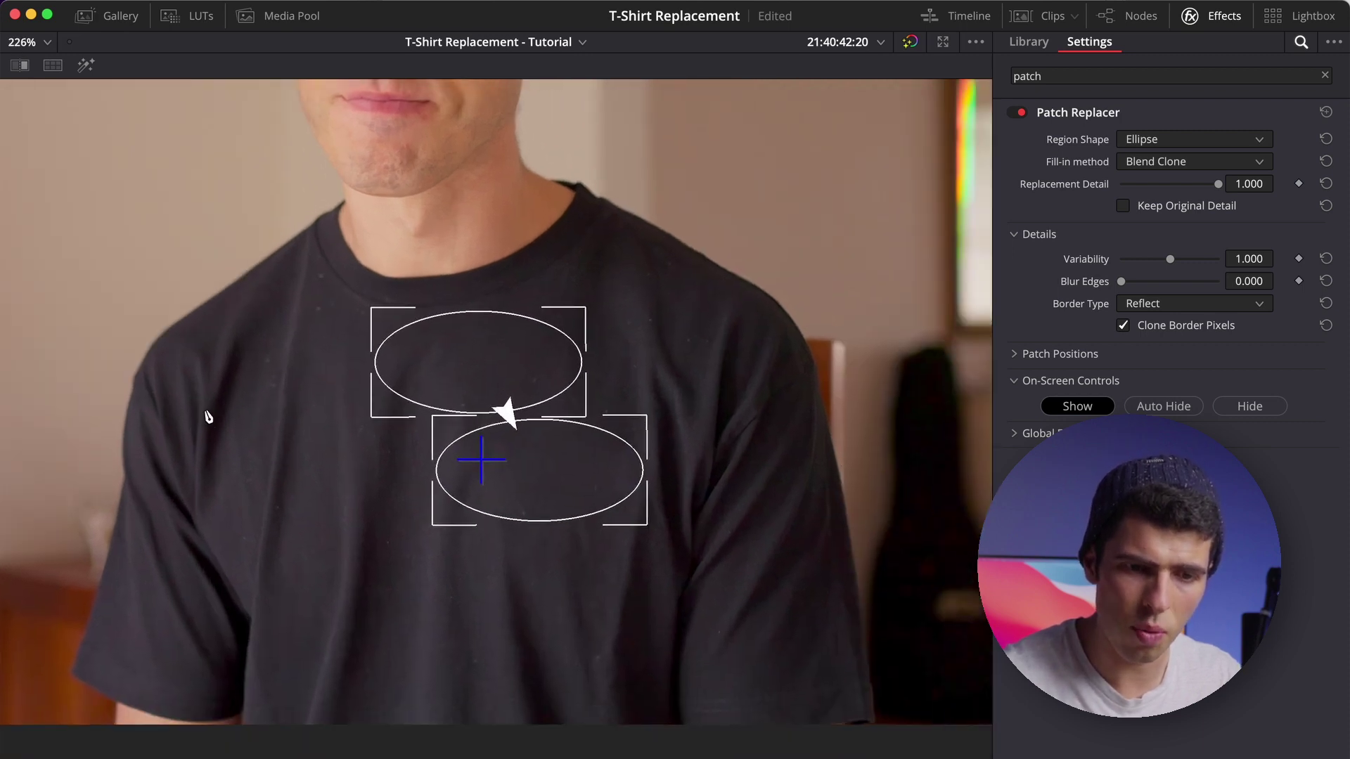
pyautogui.moveTo(645, 432)
pyautogui.mouseDown()
pyautogui.moveTo(616, 454)
pyautogui.moveTo(642, 425)
pyautogui.mouseUp()
pyautogui.moveTo(488, 349)
pyautogui.mouseDown()
pyautogui.moveTo(550, 351)
pyautogui.moveTo(495, 350)
pyautogui.mouseUp()
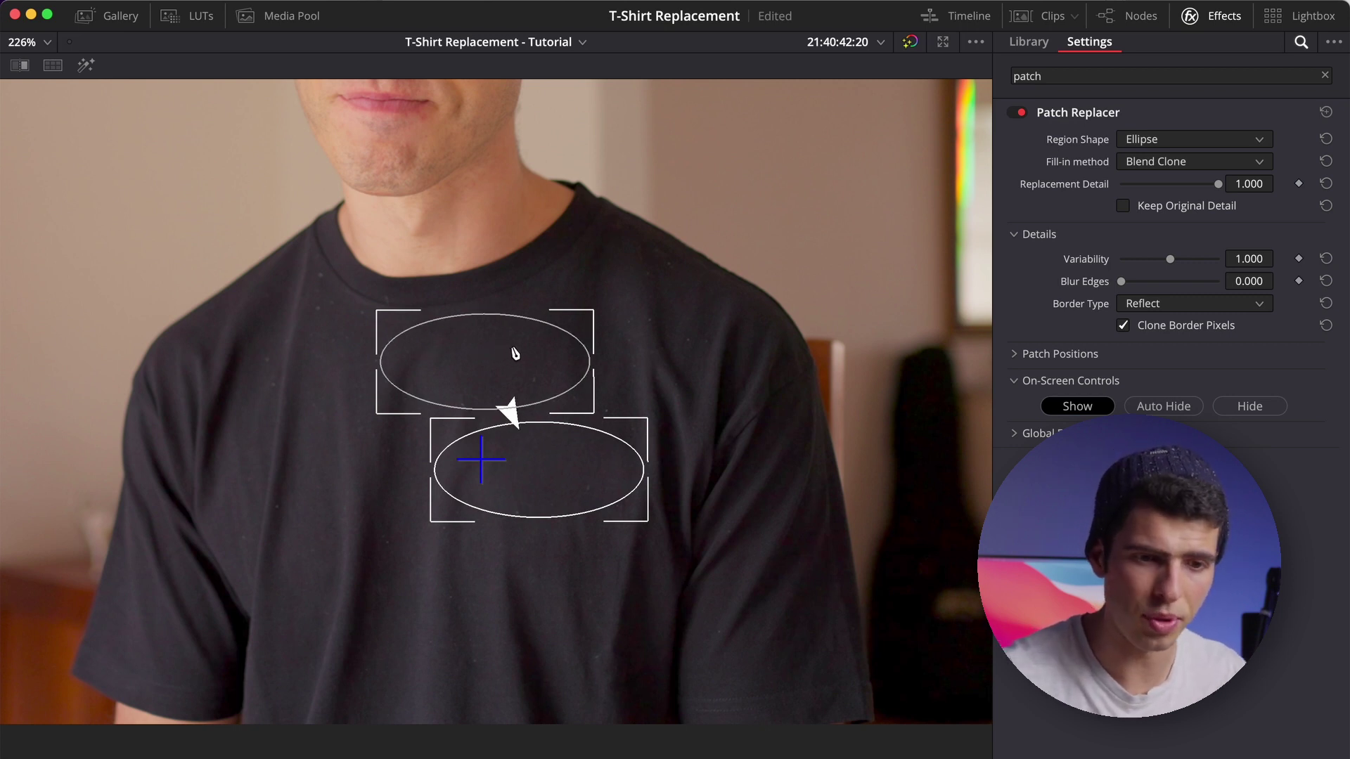
pyautogui.moveTo(514, 367); pyautogui.dragTo(367, 537)
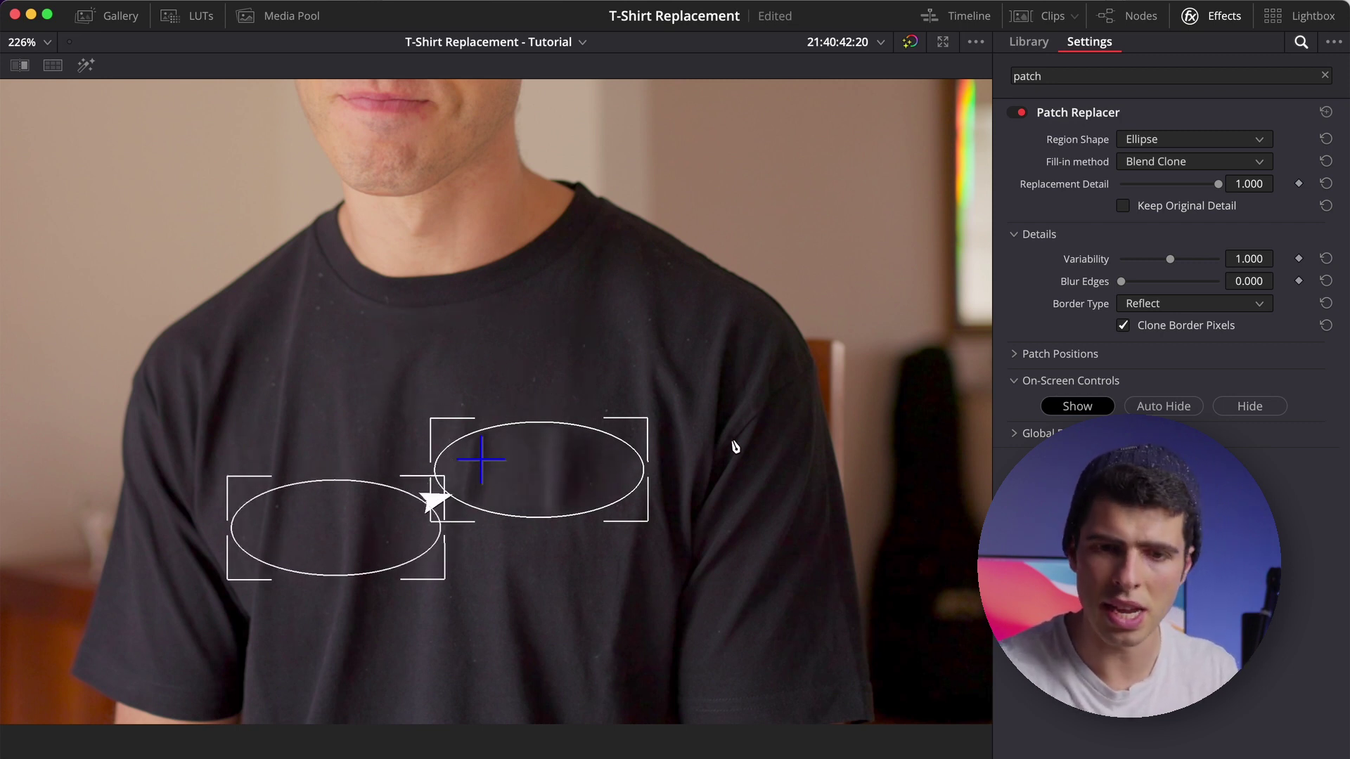
# Step: Move the Patch Replacer's source ellipse onto plain shirt fabric above the target and set Replacement Detail to 0.890
pyautogui.moveTo(1217, 186)
pyautogui.mouseDown()
pyautogui.moveTo(1146, 189)
pyautogui.moveTo(1223, 196)
pyautogui.mouseUp()
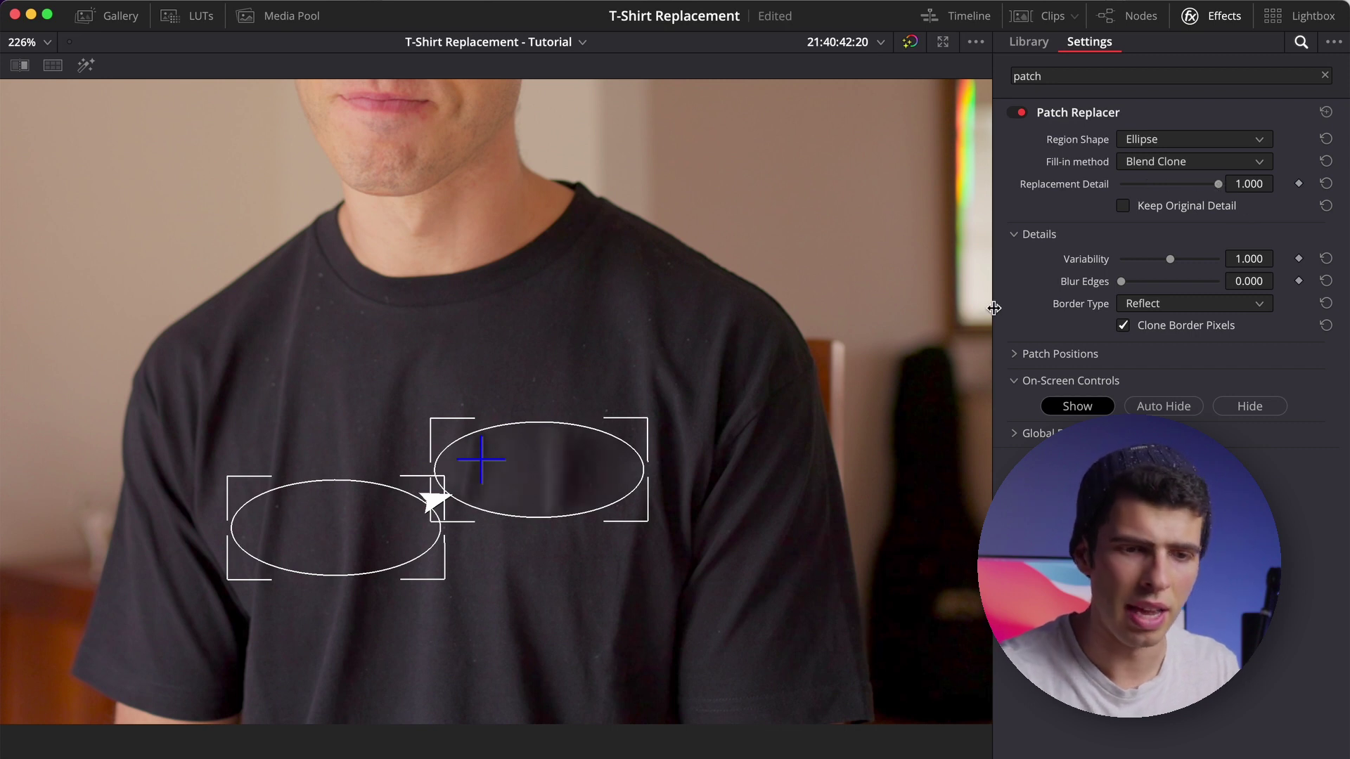
pyautogui.moveTo(380, 505); pyautogui.dragTo(532, 334)
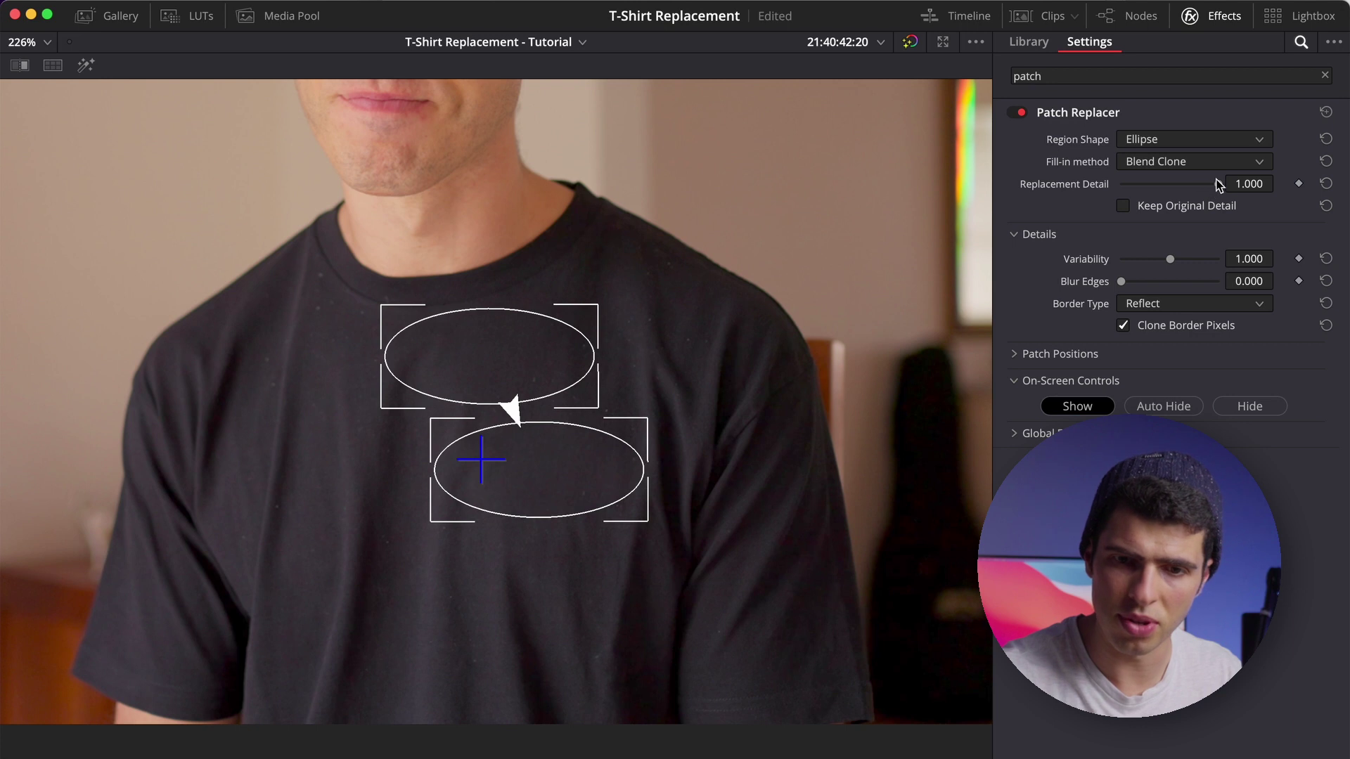
pyautogui.moveTo(1212, 181)
pyautogui.mouseDown()
pyautogui.moveTo(1191, 181)
pyautogui.moveTo(1208, 181)
pyautogui.mouseUp()
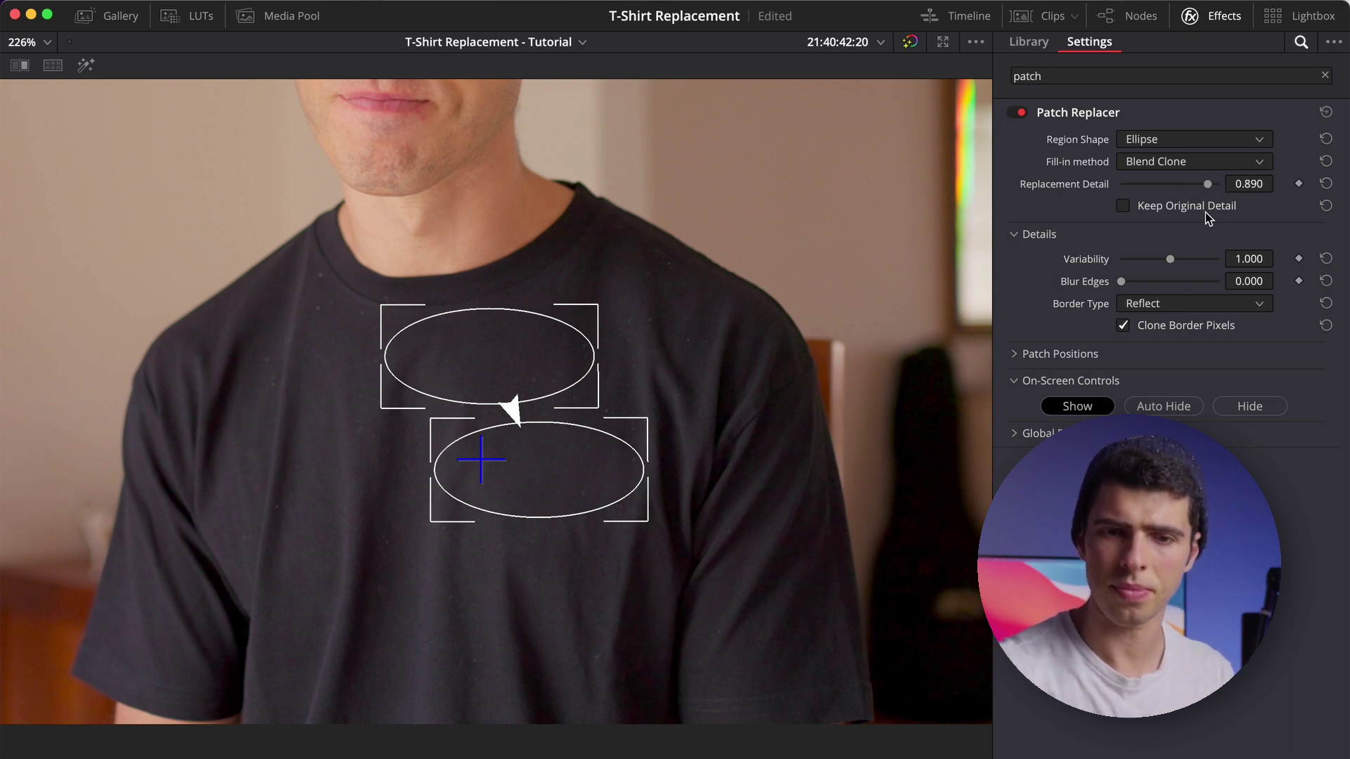
# Step: Hide the Patch Replacer's on-screen controls, set Blur Edges to 0.192 and play the clip to check the patch
pyautogui.click(1250, 407)
pyautogui.moveTo(1121, 281)
pyautogui.mouseDown()
pyautogui.moveTo(1163, 289)
pyautogui.moveTo(1139, 289)
pyautogui.mouseUp()
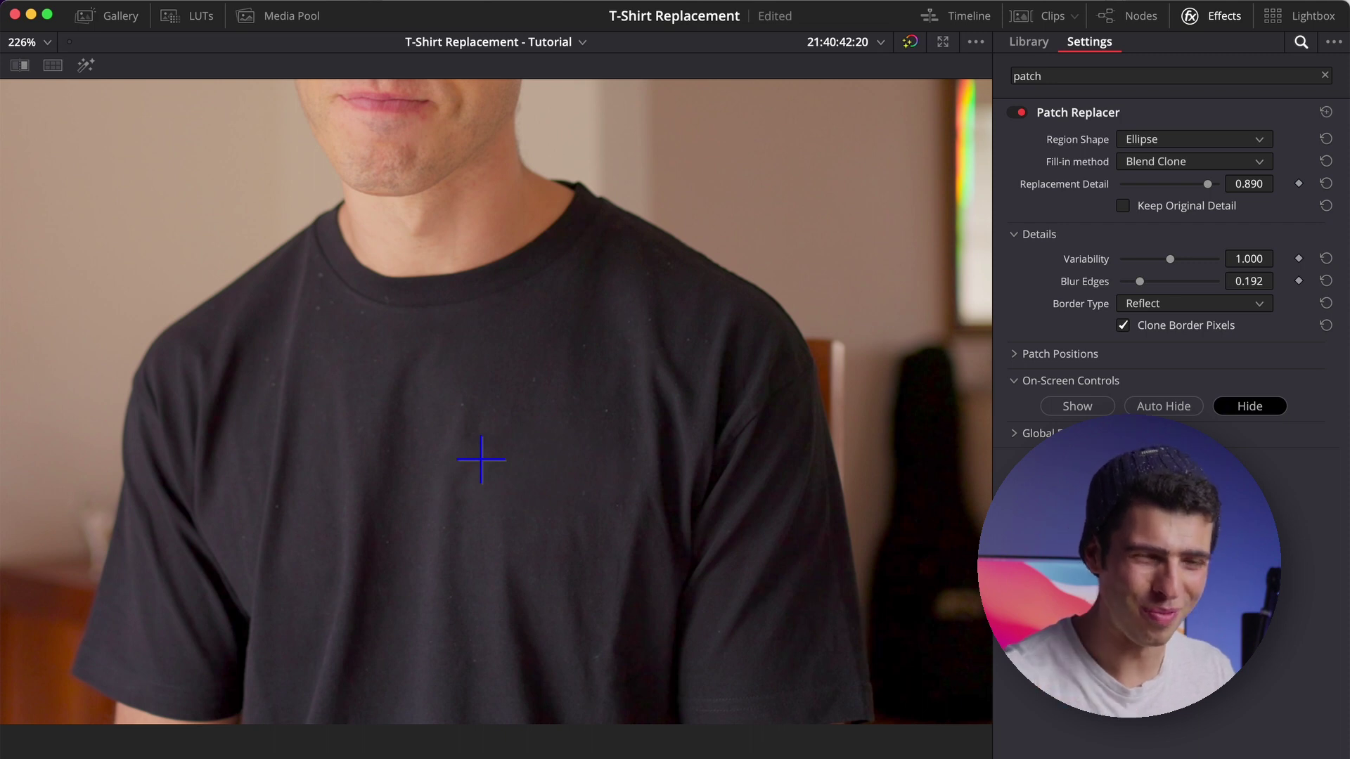
pyautogui.press('space')
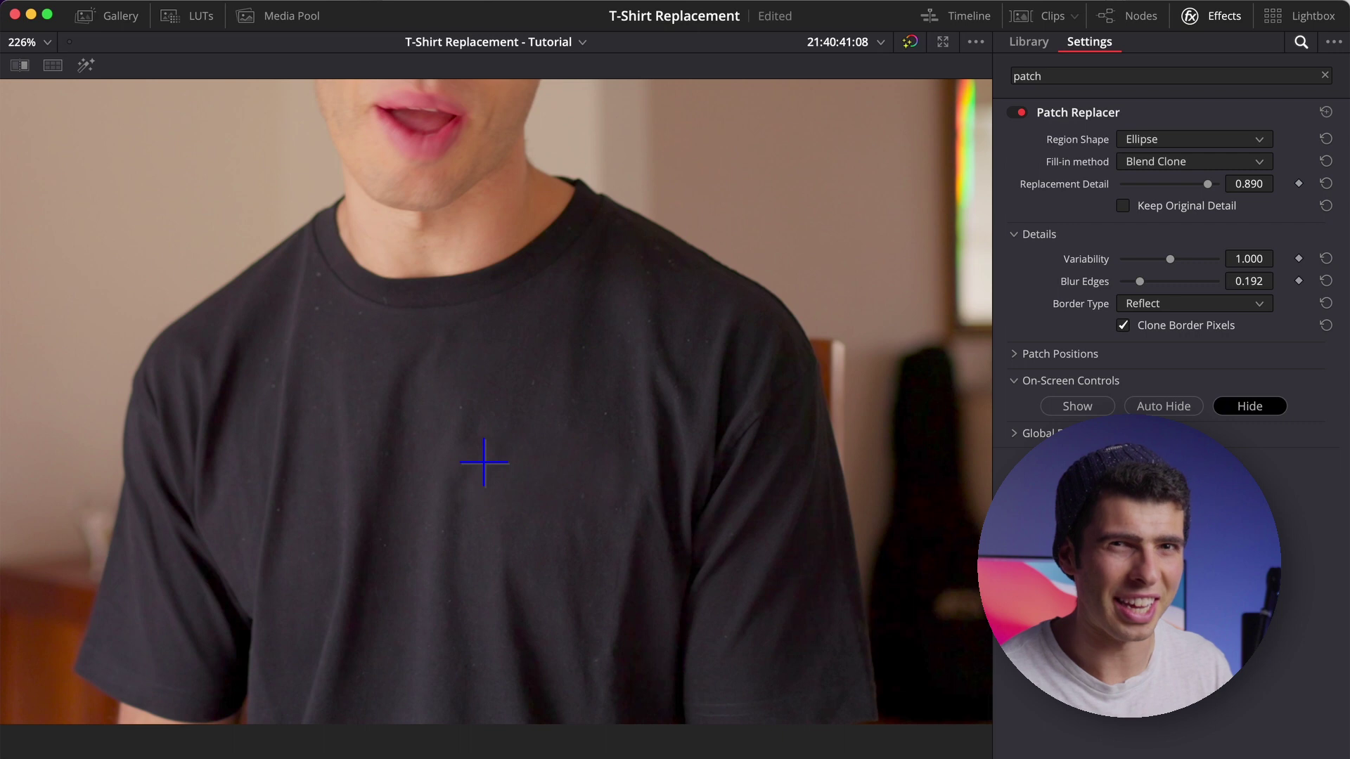
# Step: Return to the normal page layout and re-enable the Surface Tracker, Ext. Matte and 05 nodes
pyautogui.hotkey('alt', 'f')
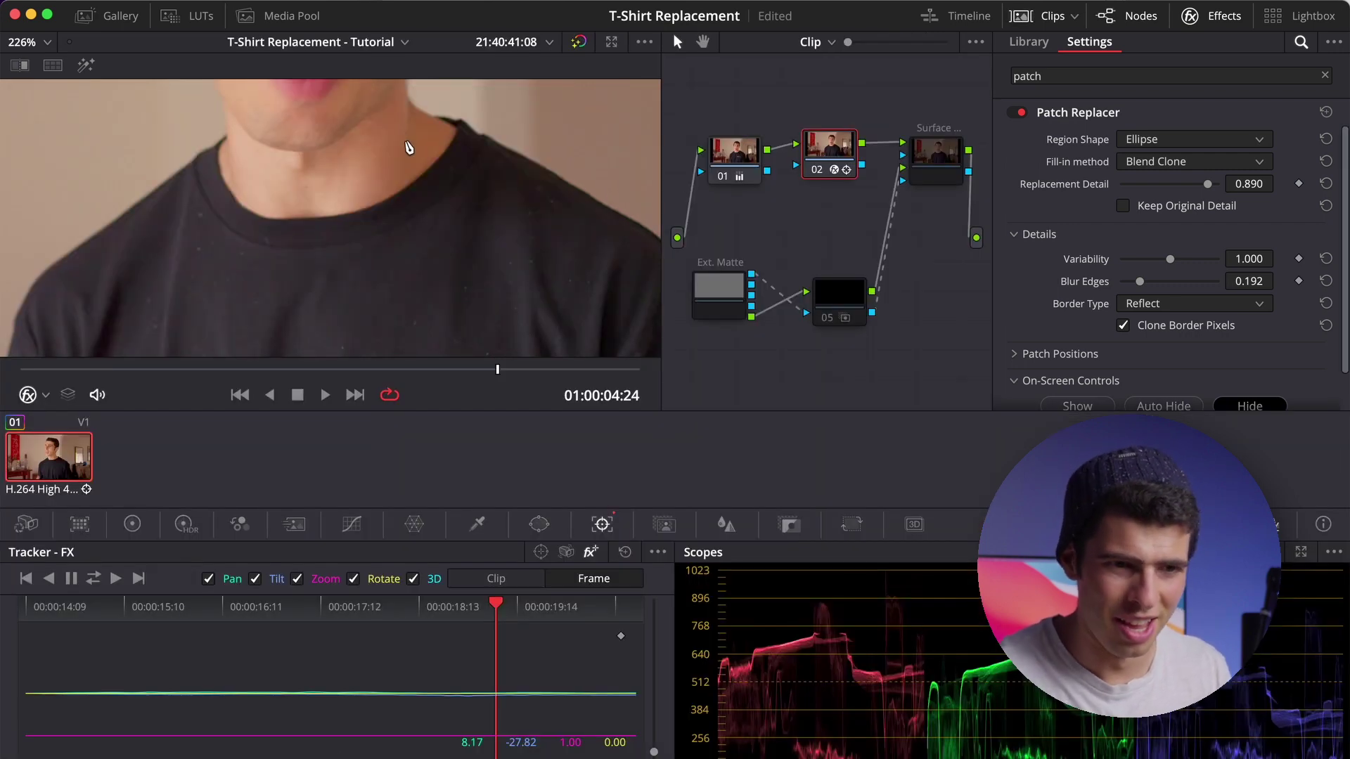
pyautogui.click(936, 161)
pyautogui.moveTo(847, 272); pyautogui.dragTo(707, 291)
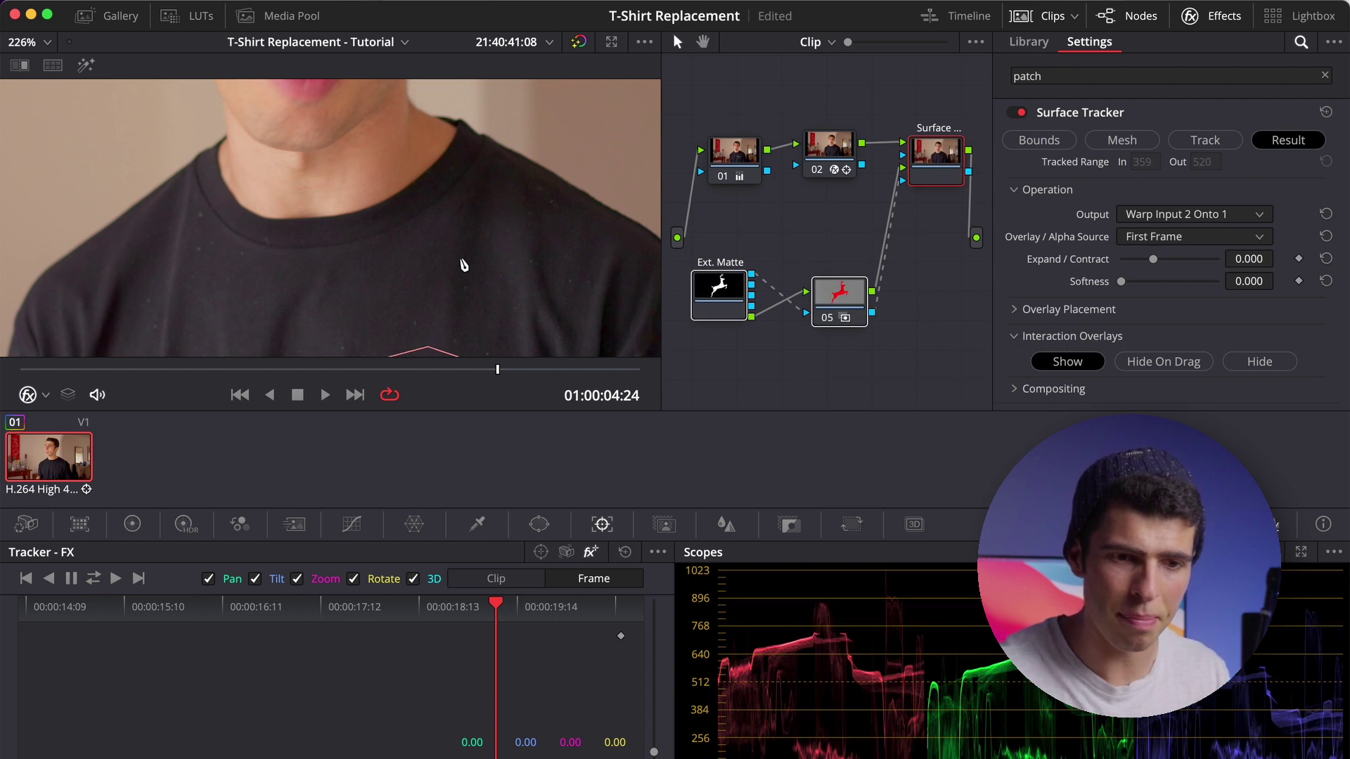
pyautogui.scroll(-5, 464, 265)
pyautogui.click(895, 369)
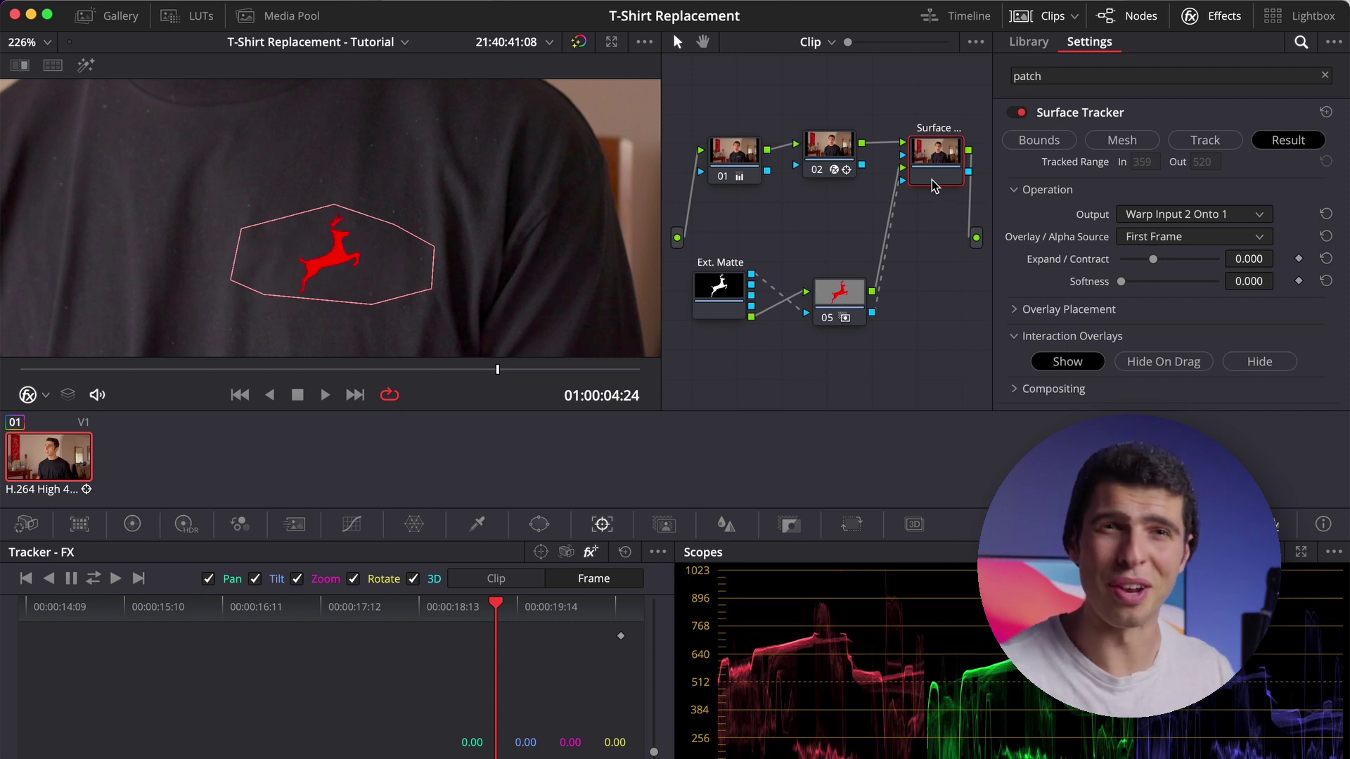
# Step: Try the Add composite type on the Surface Tracker node, settle on Screen and lower the opacity to 0.669
pyautogui.click(833, 155)
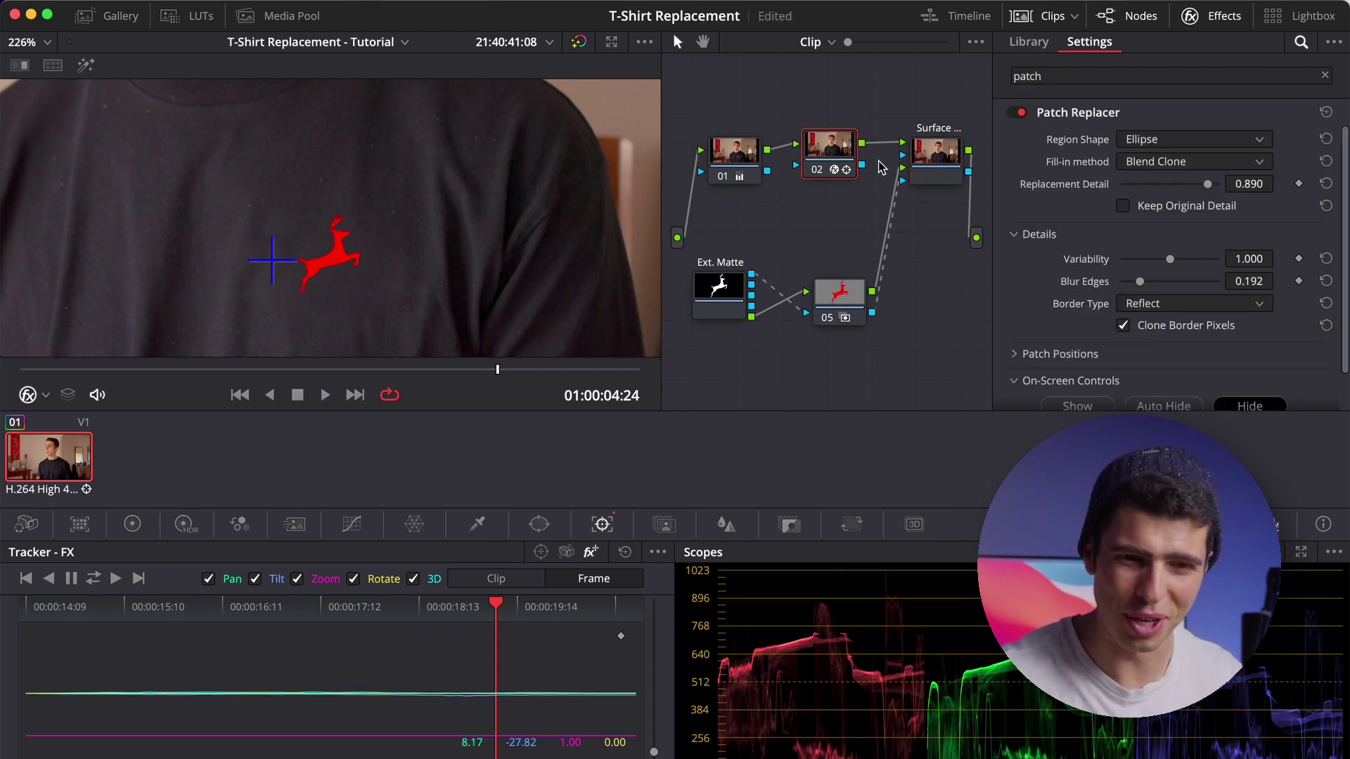
pyautogui.click(942, 164)
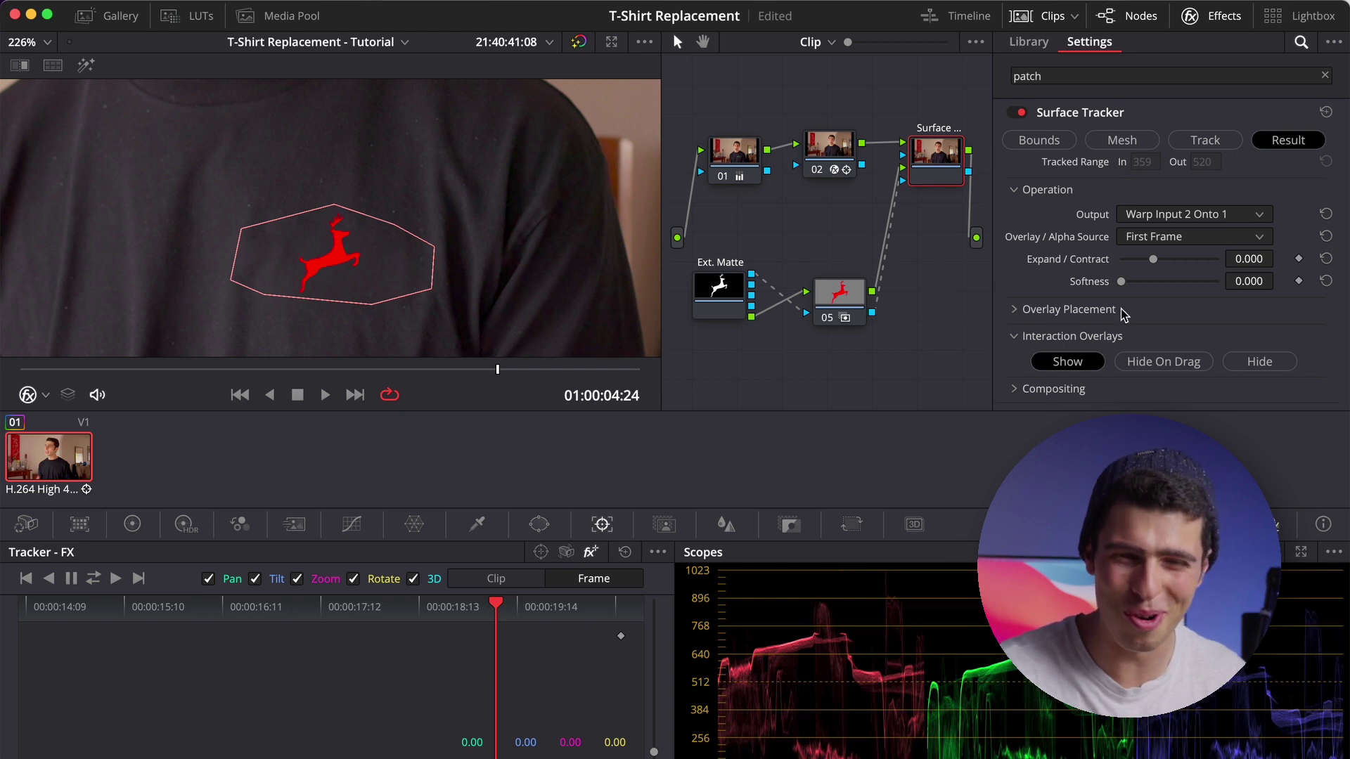
pyautogui.click(1018, 389)
pyautogui.click(1194, 370)
pyautogui.click(1160, 413)
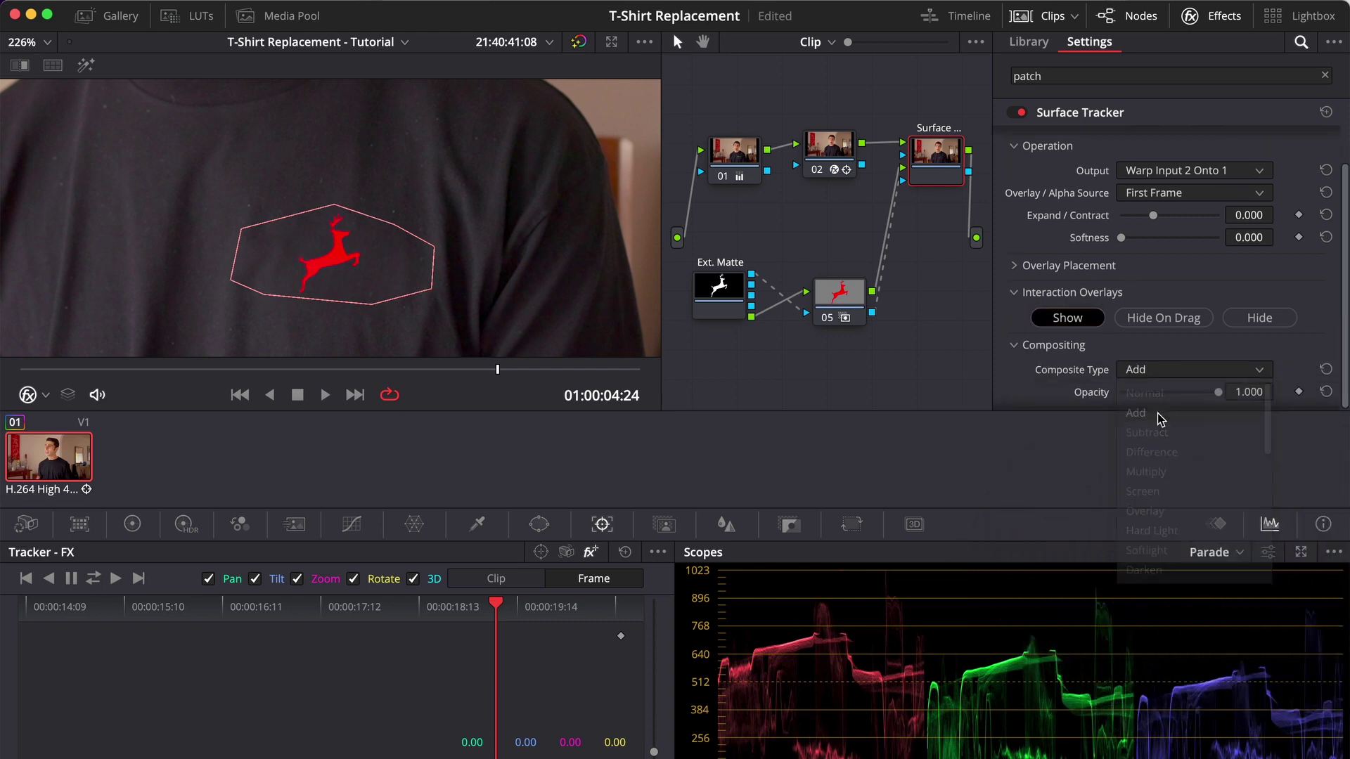
pyautogui.click(1169, 372)
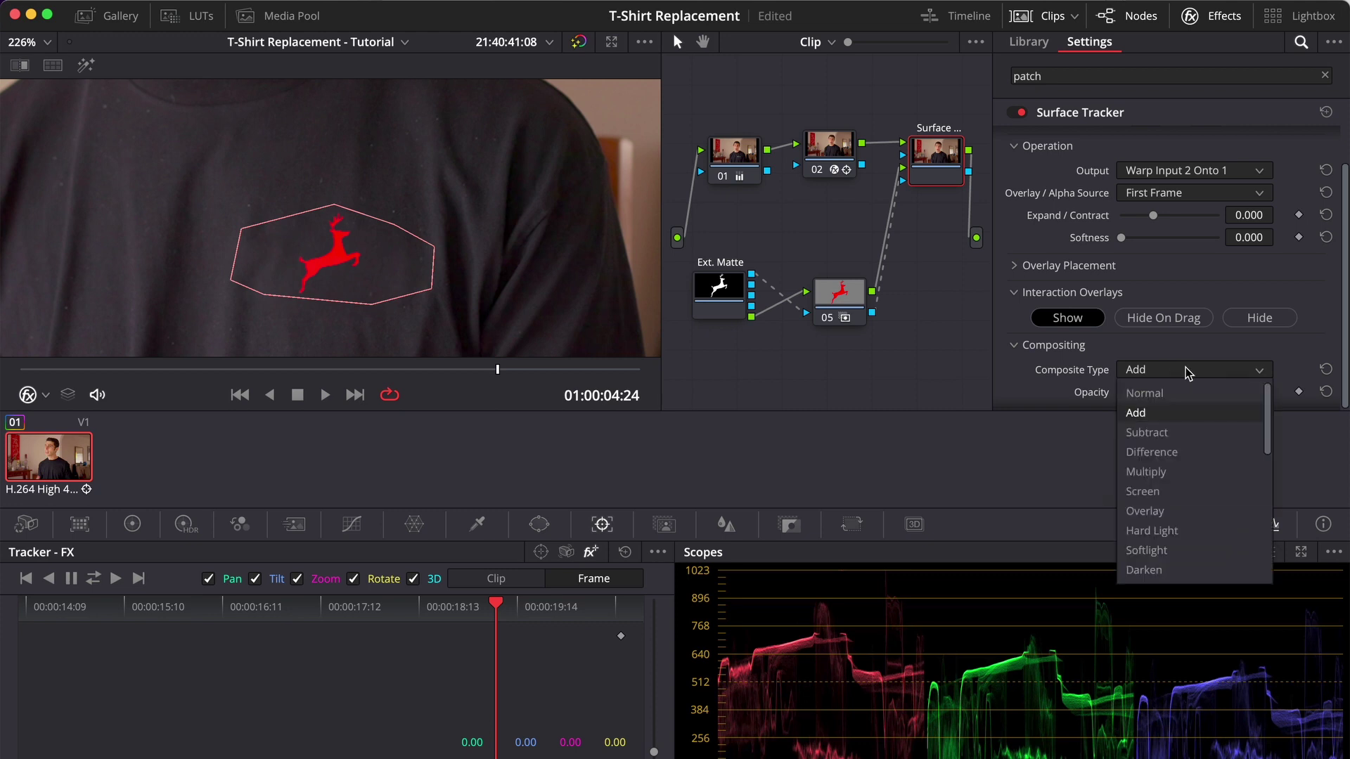
pyautogui.click(1178, 495)
pyautogui.moveTo(1216, 395); pyautogui.dragTo(1170, 392)
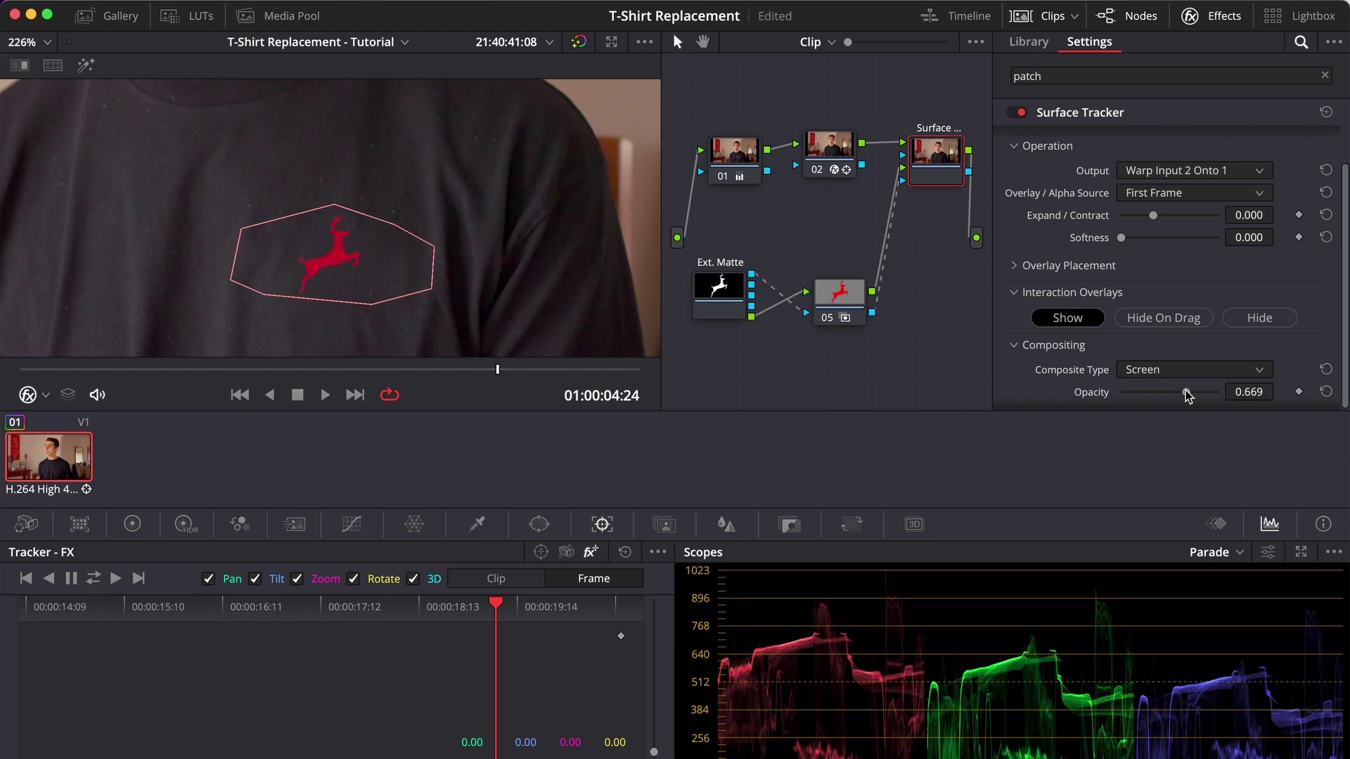
# Step: Clear the effects search, hide the effects settings and view the whole frame in the enlarged viewer
pyautogui.click(1324, 75)
pyautogui.click(1209, 15)
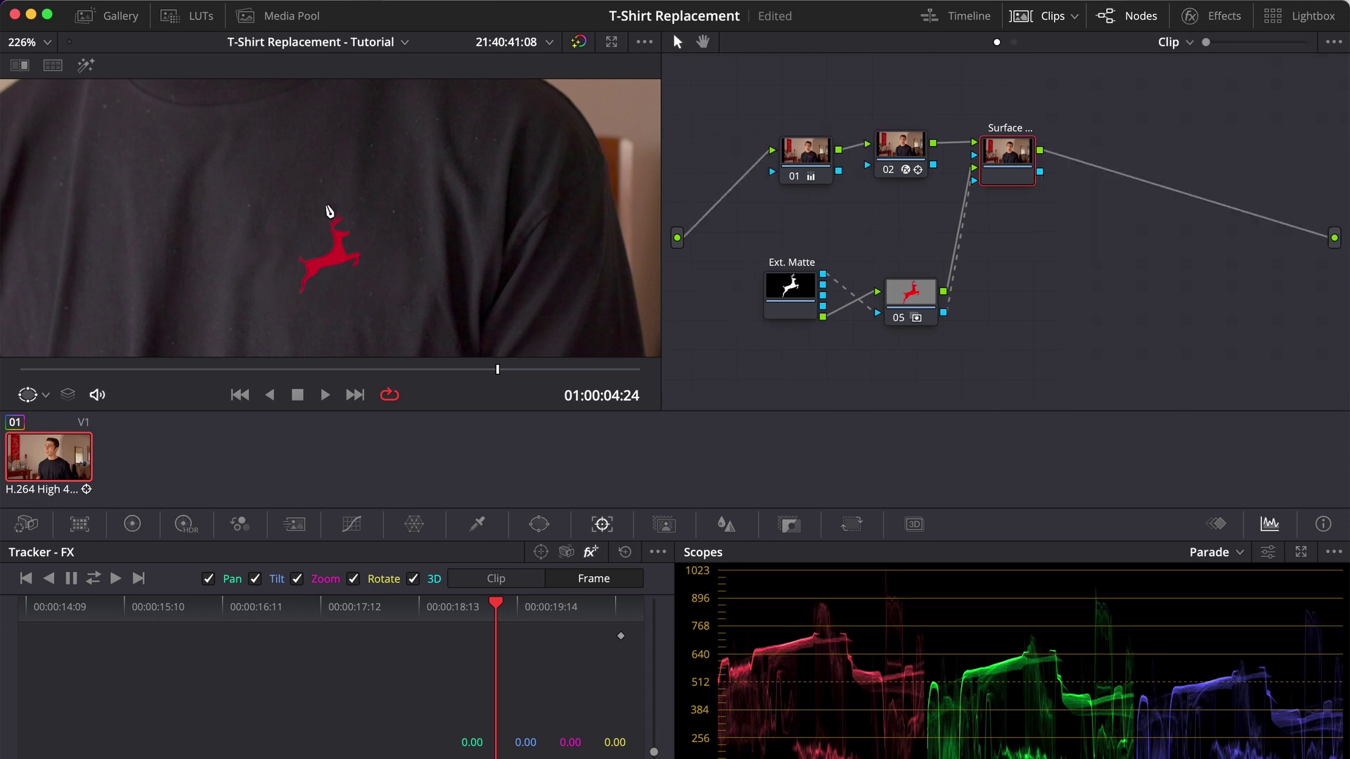
pyautogui.click(47, 42)
pyautogui.click(25, 65)
pyautogui.hotkey('alt', 'f')
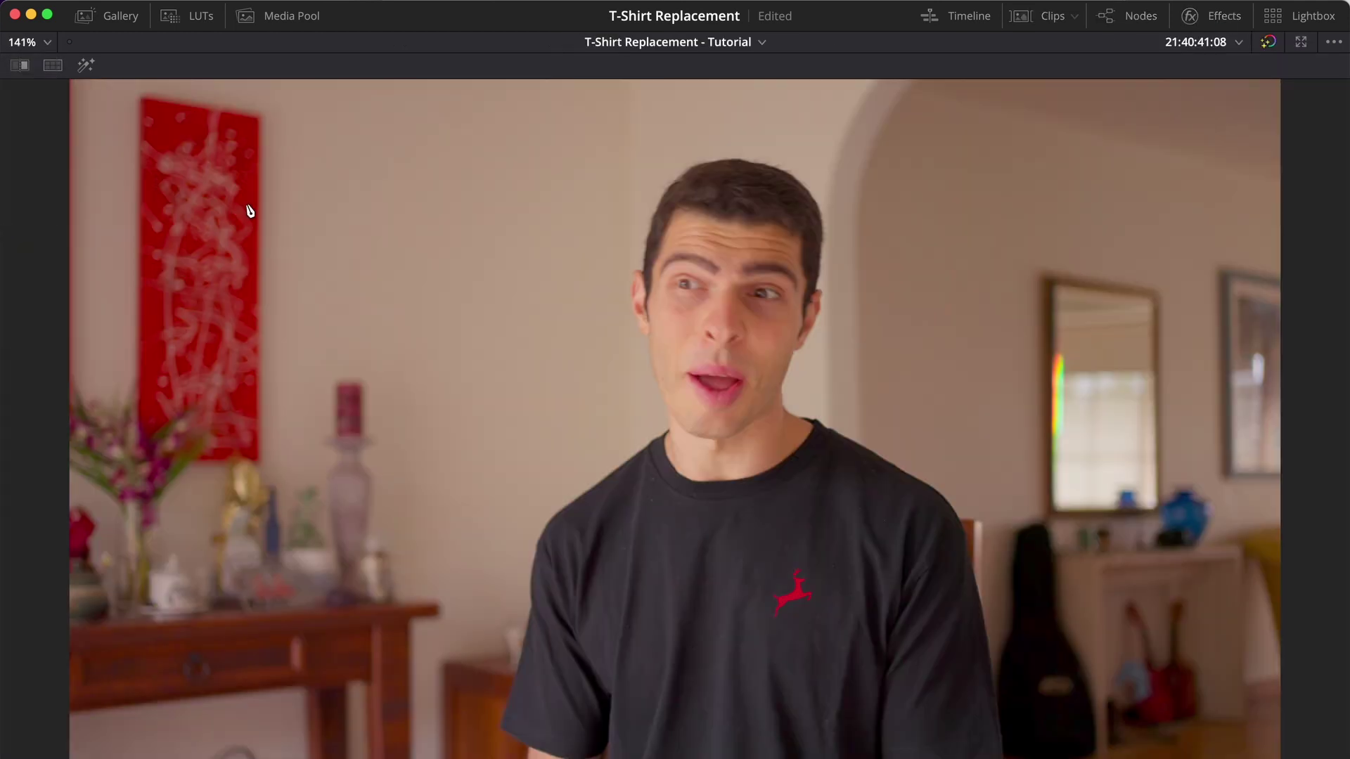